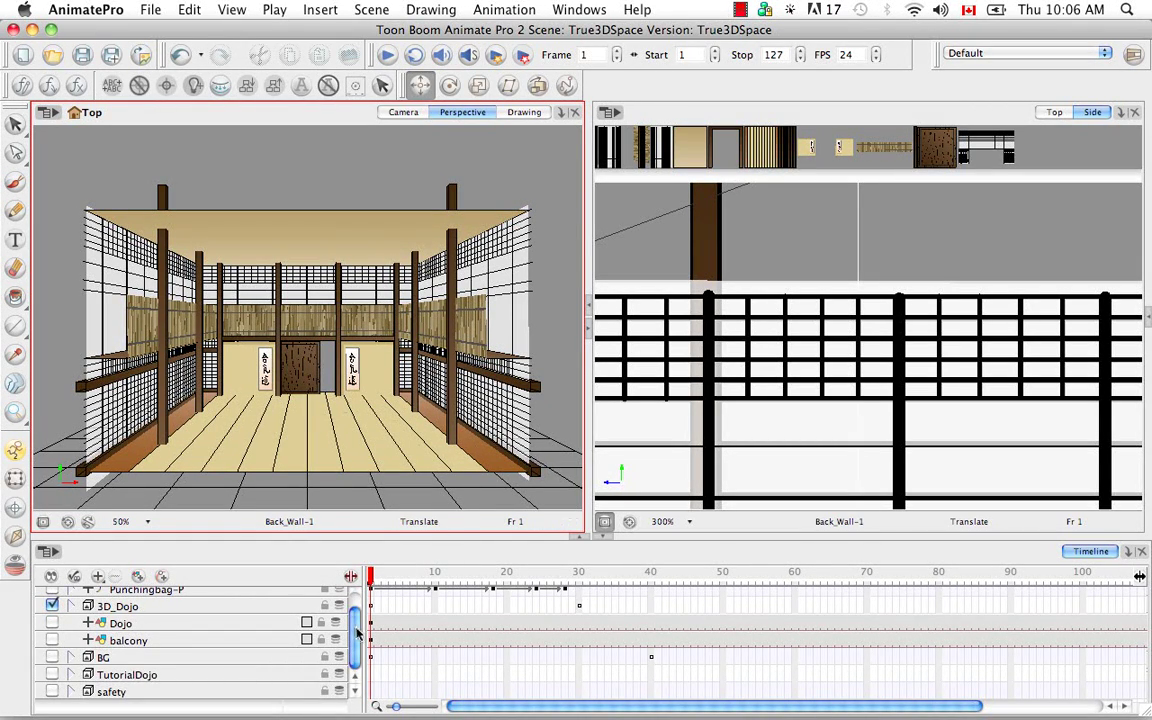
Step: Add a Camera layer to the scene
scroll(360, 620, "up", 1)
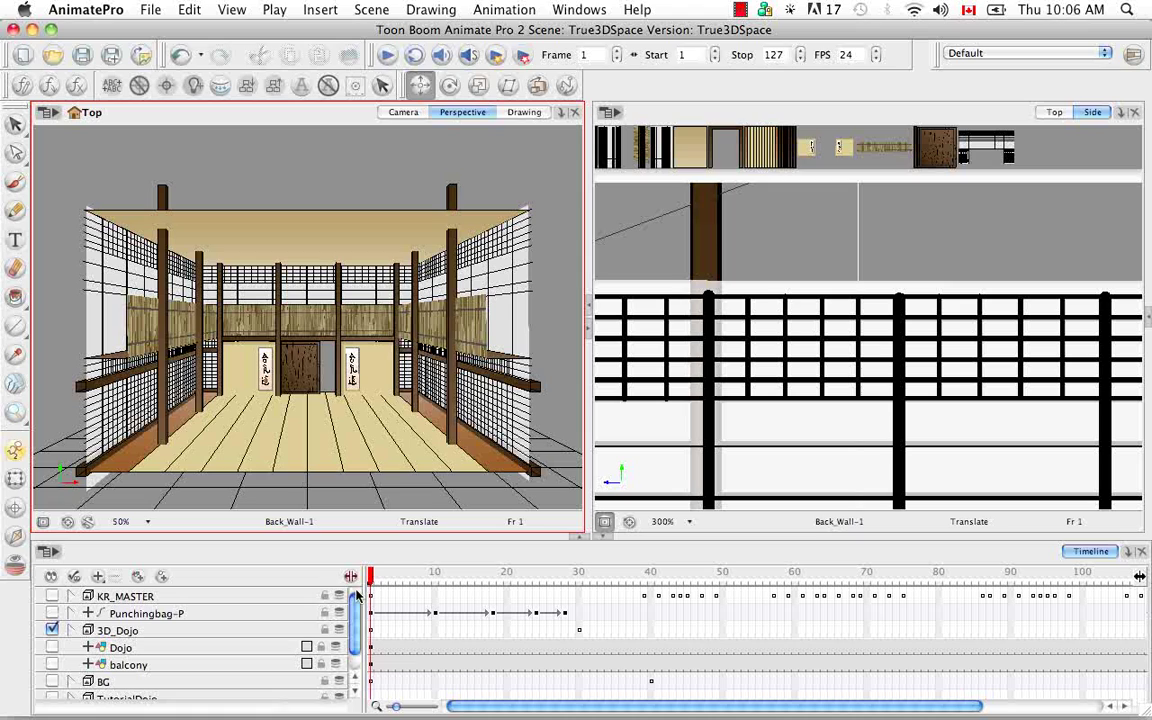
left_click(99, 577)
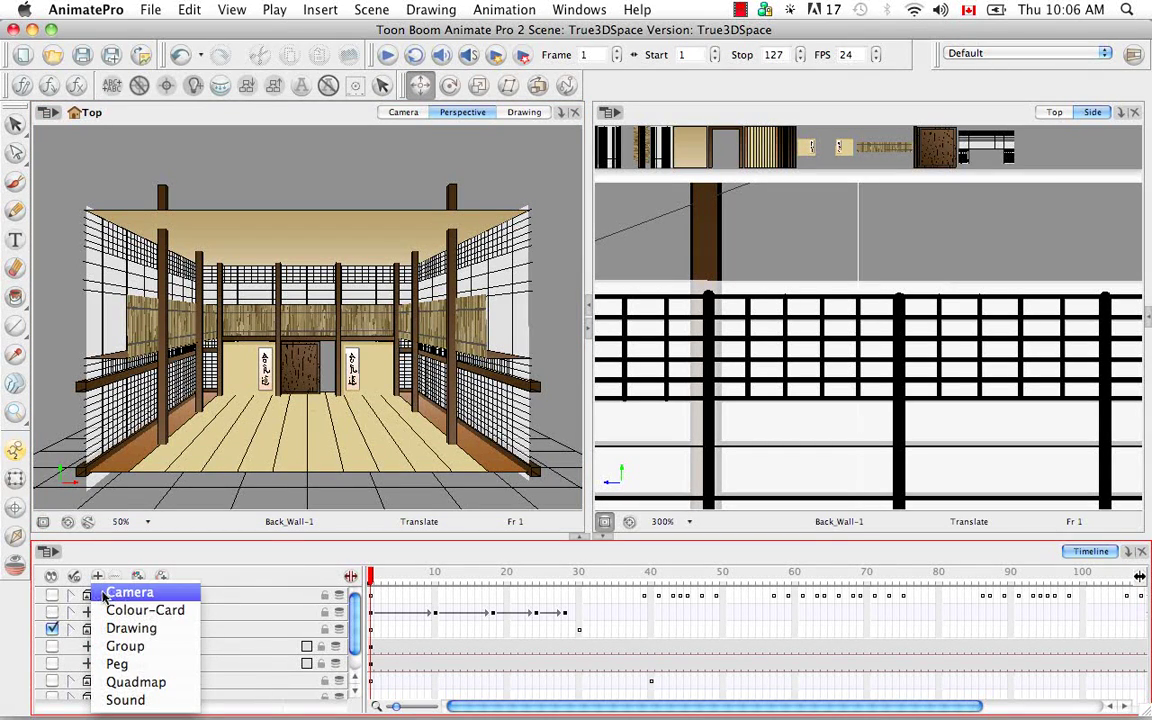
left_click(103, 597)
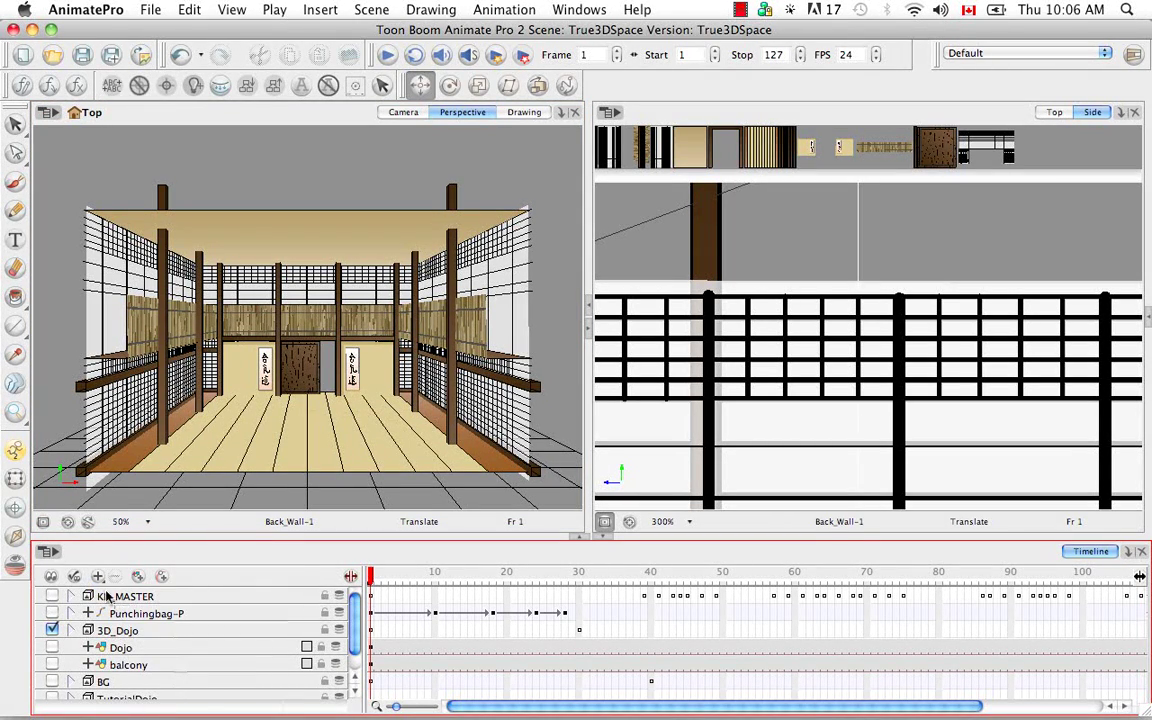
scroll(353, 670, "down", 2)
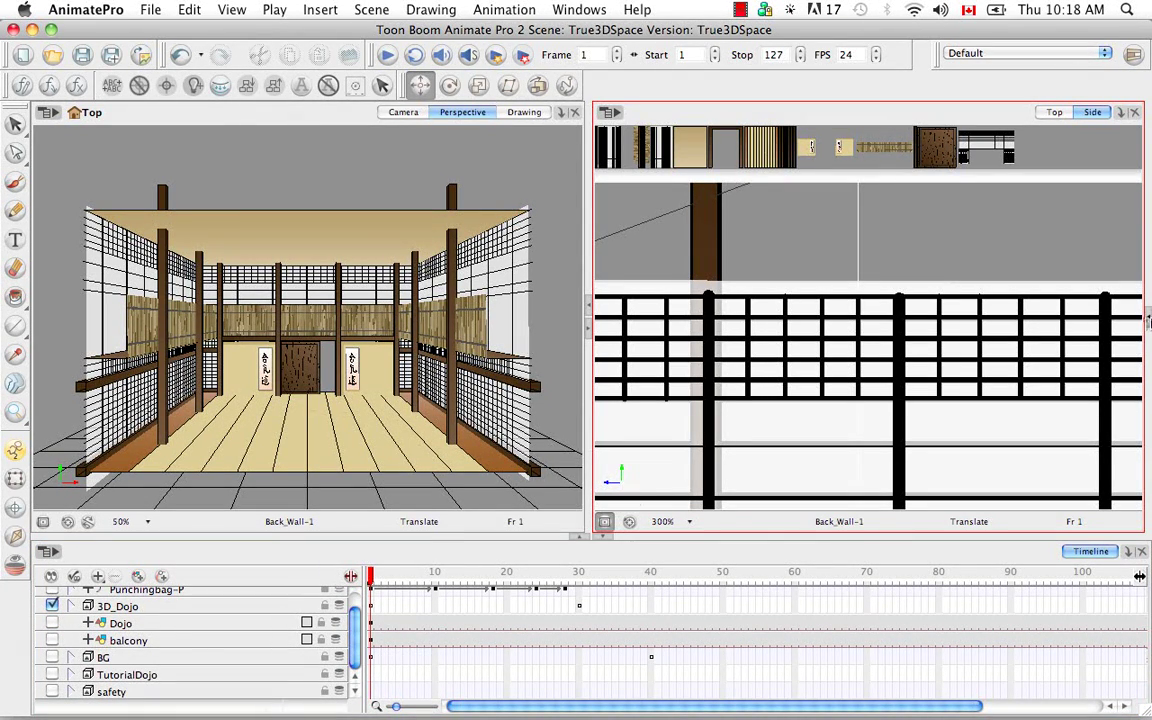
Step: Reveal the Network view, enlarge it to full screen, and locate the Camera_1 module beside the Composite
left_click(1148, 320)
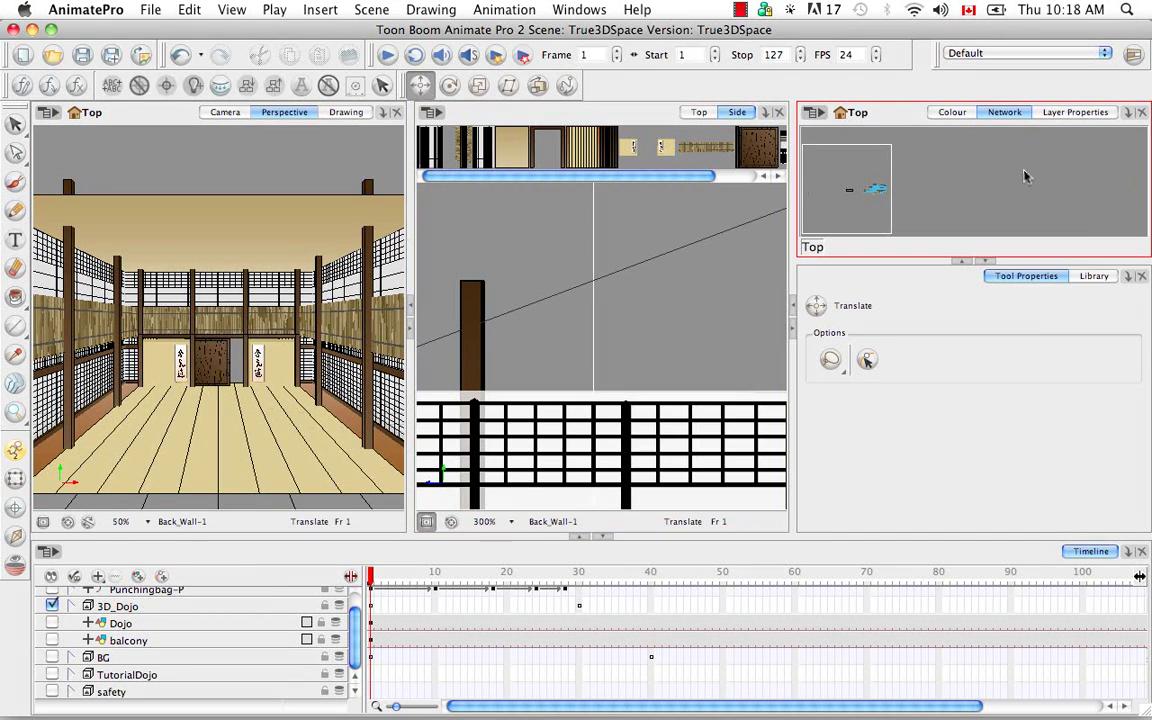
key("super+f")
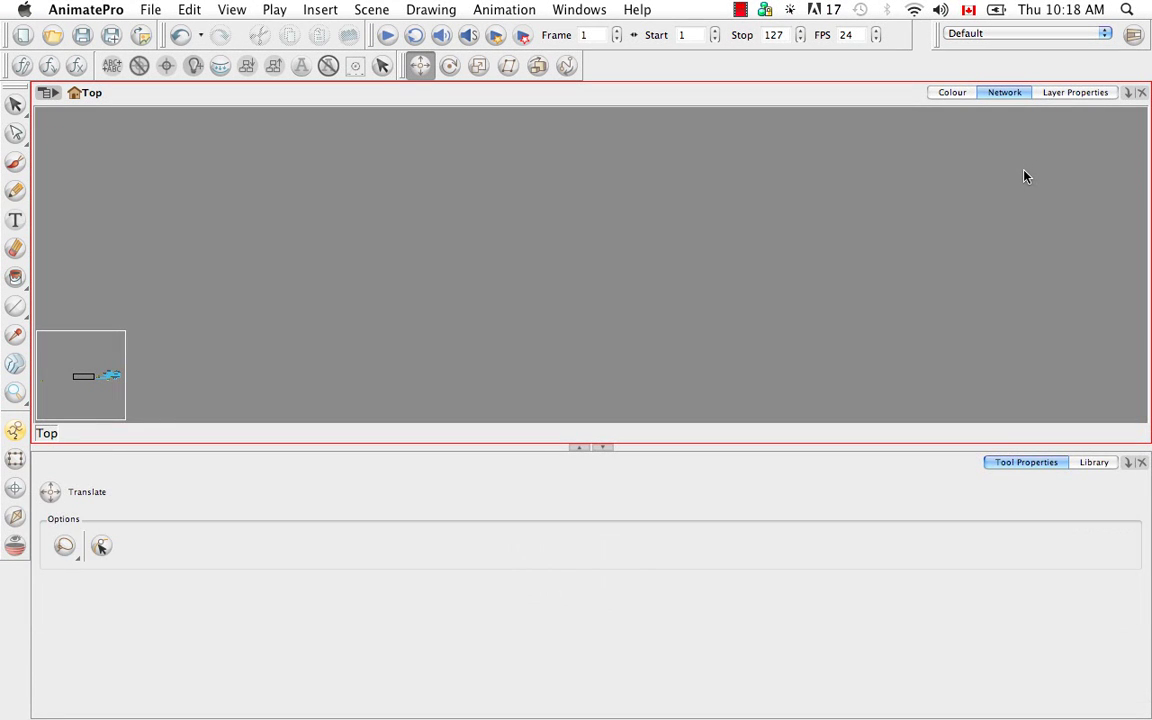
key("super+f")
left_click_drag(90, 651, 114, 651)
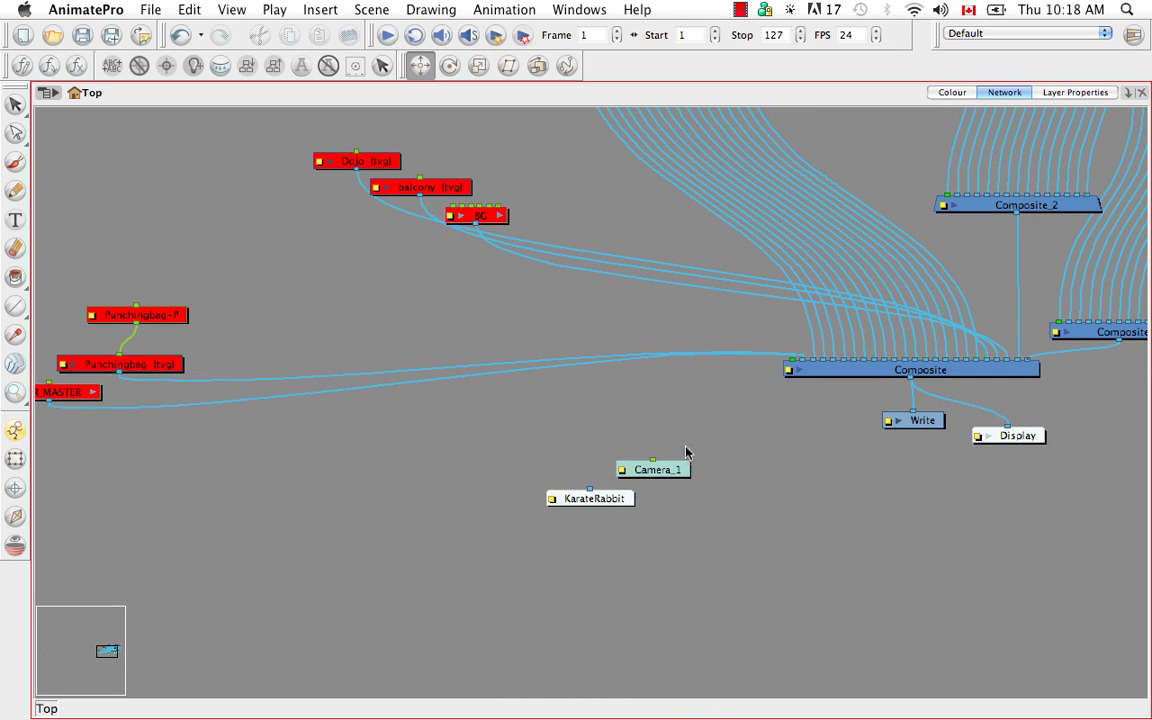
Step: Set Camera_1 as the scene's active camera, and restore the layout with the Perspective and Side views
left_click(372, 10)
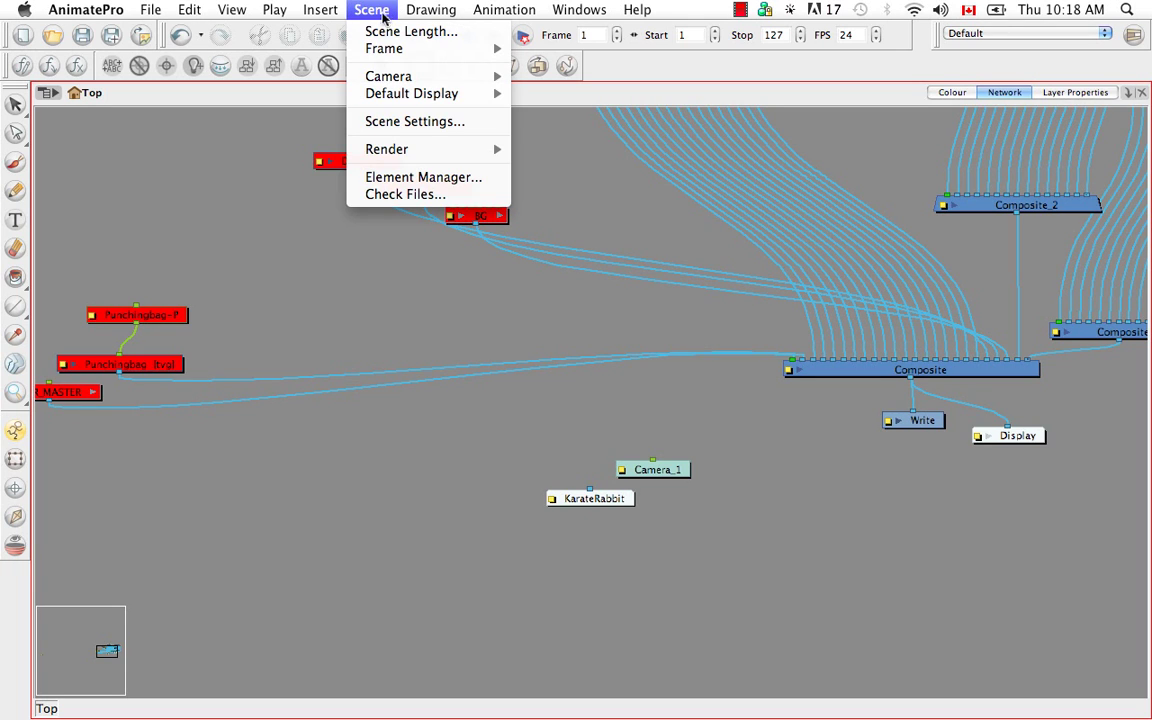
mouse_move(398, 77)
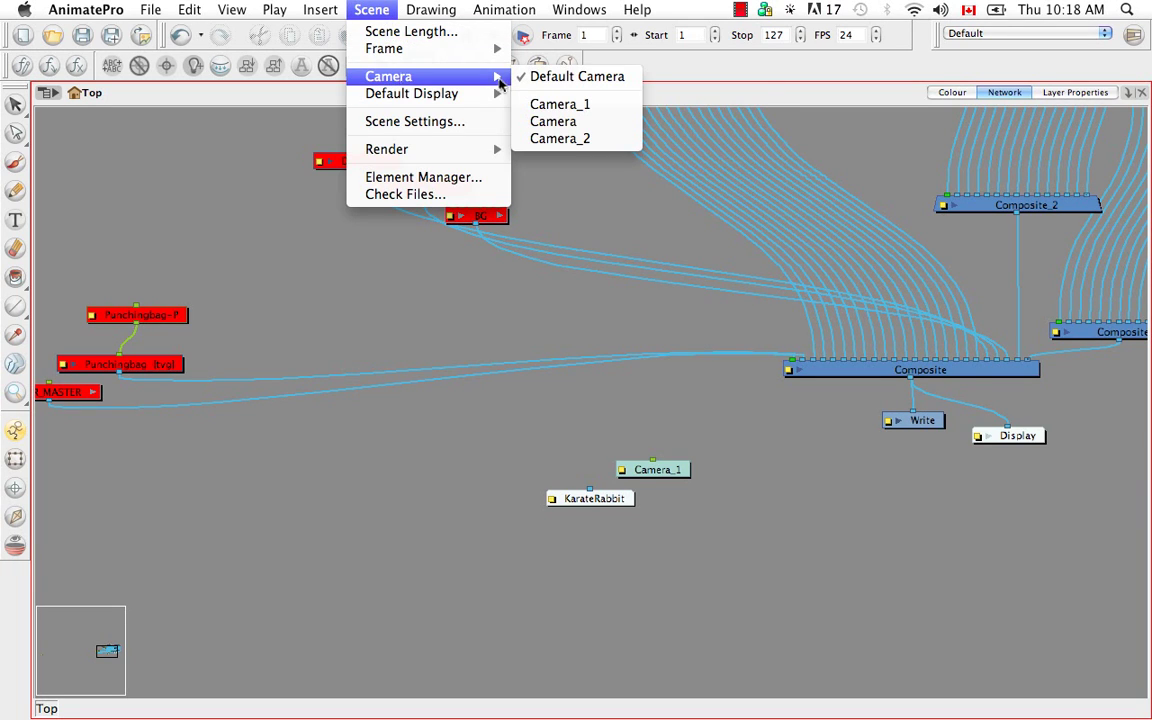
left_click(619, 109)
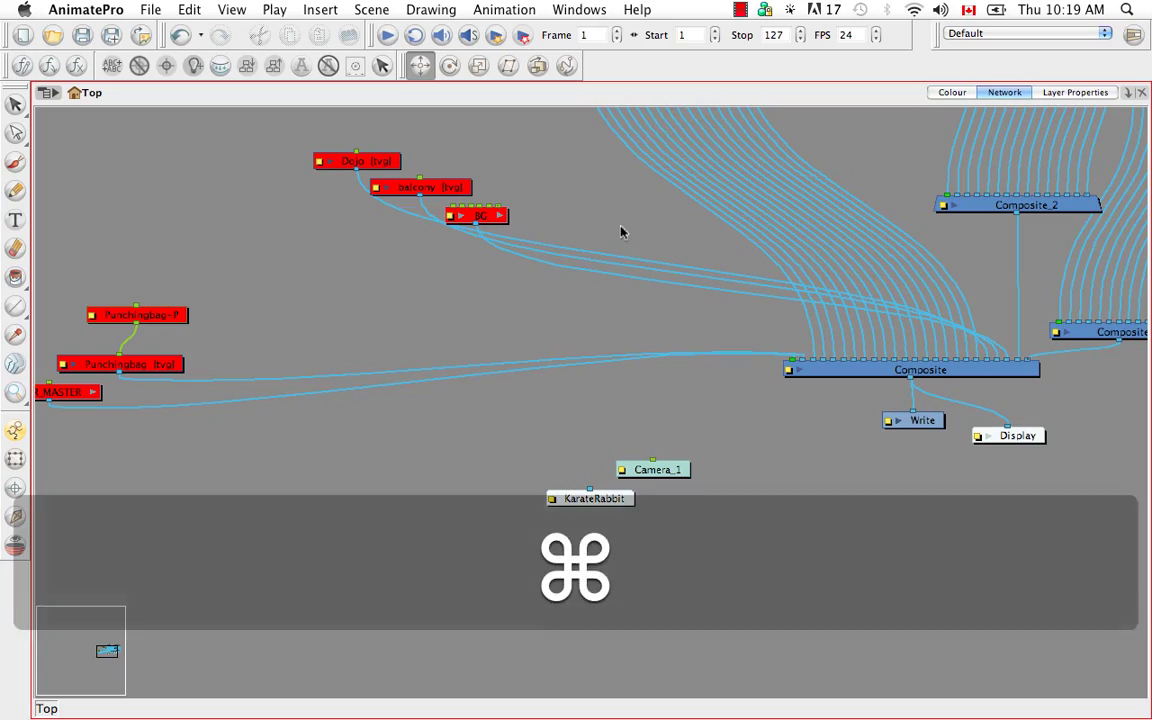
key("super+f")
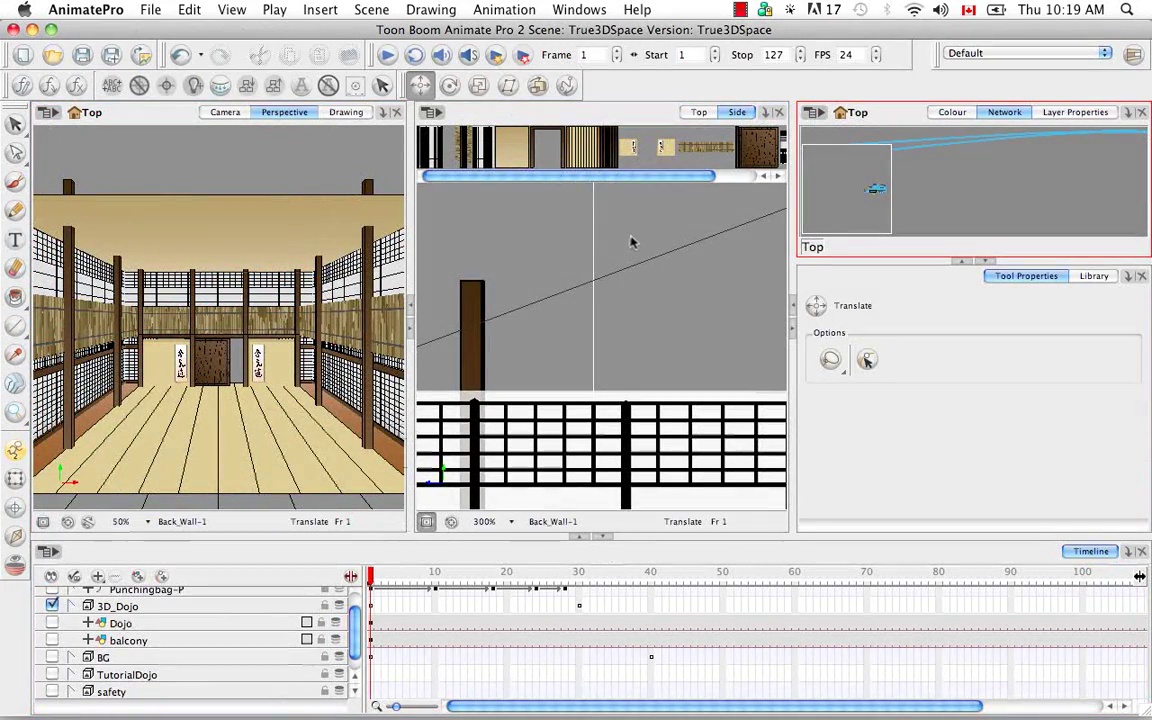
left_click(791, 307)
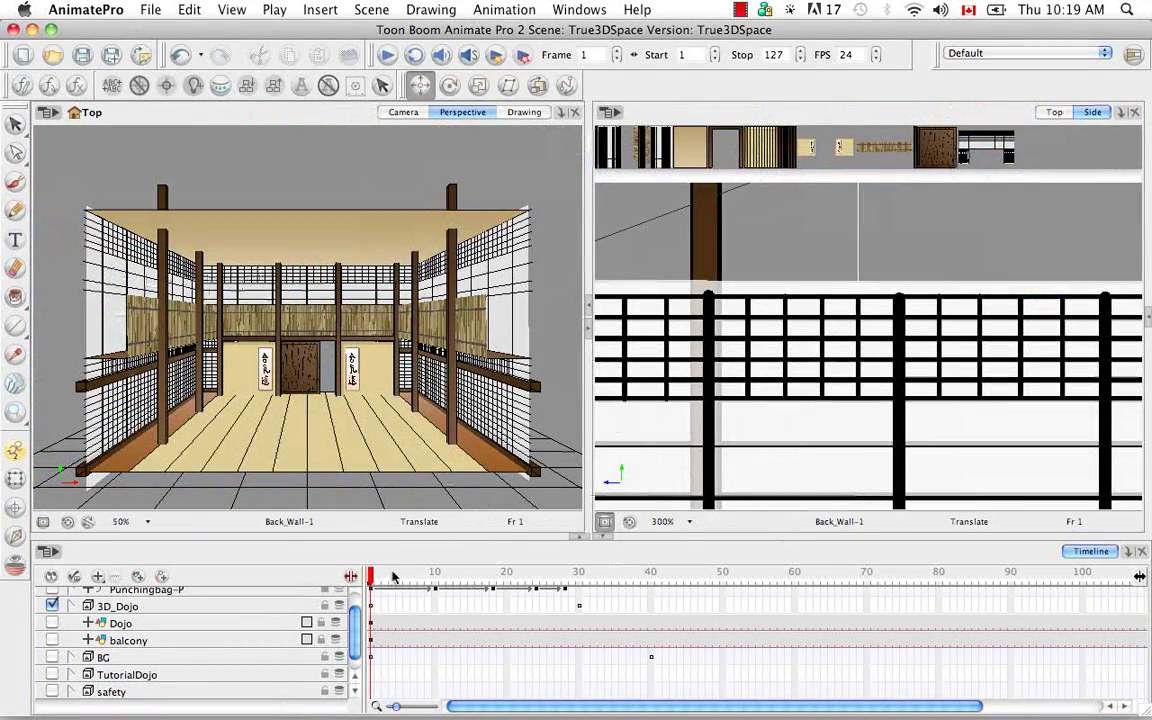
Step: Add a parent peg to the Camera_1 layer
scroll(320, 595, "down", 1)
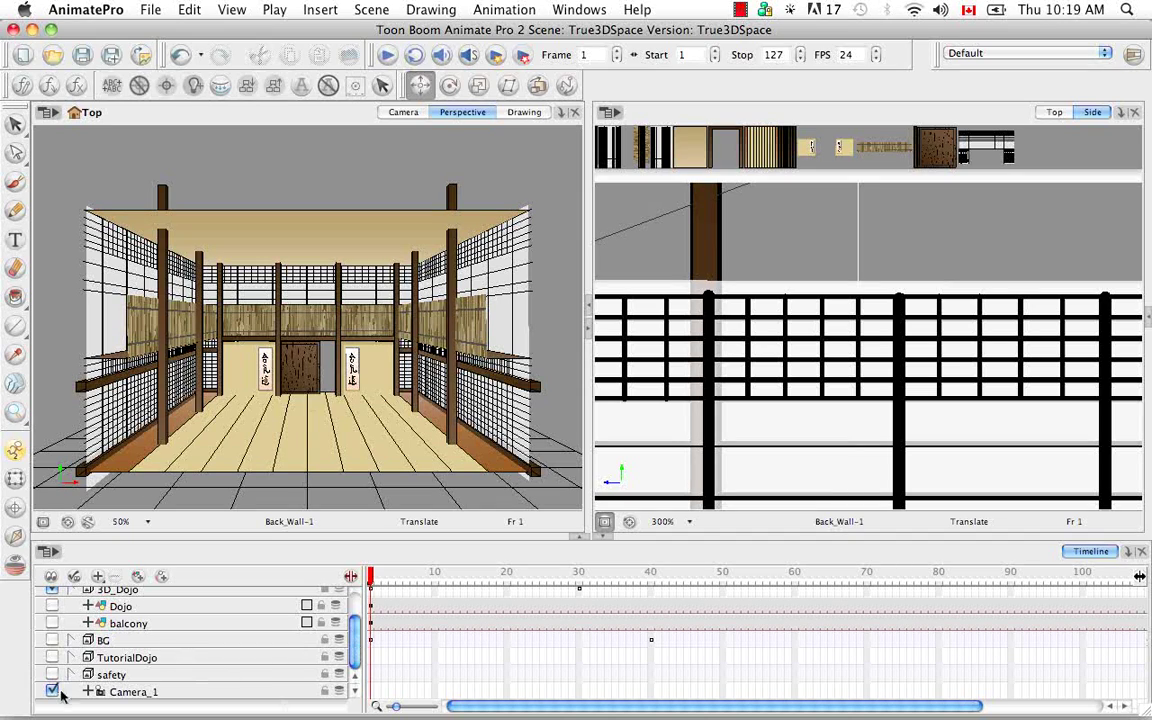
left_click(187, 694)
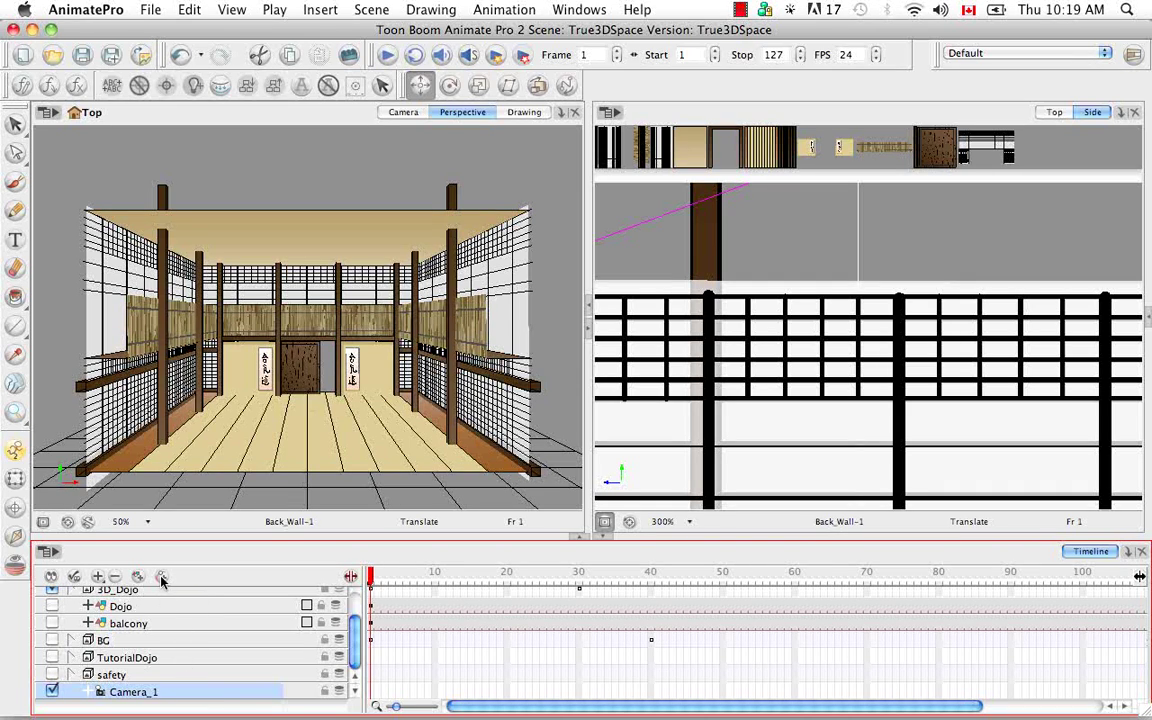
left_click(162, 578)
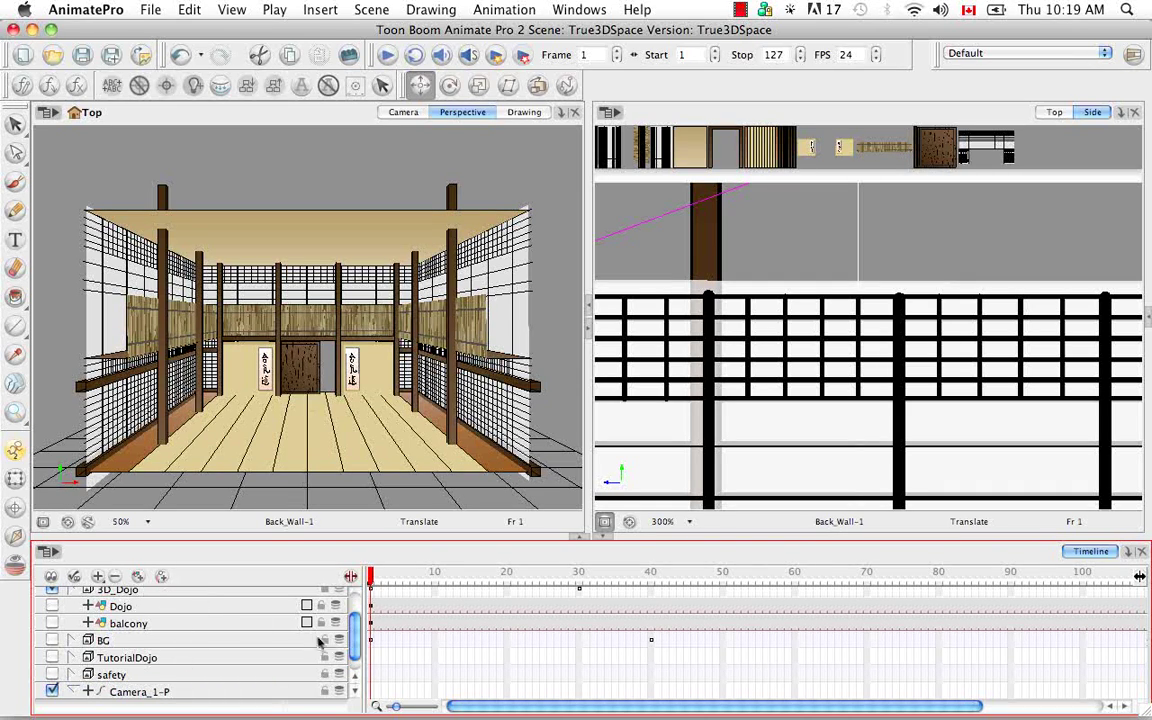
Step: Enable 3D in the layer properties of the Camera_1-P peg
left_click(210, 678)
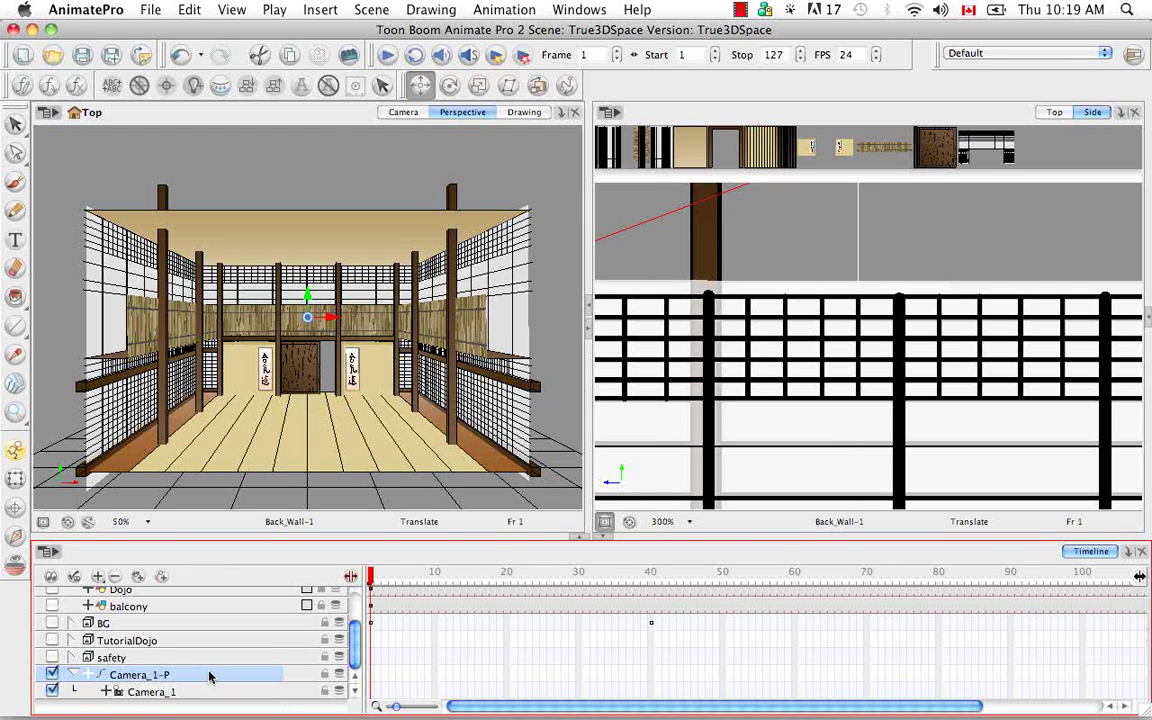
double_click(210, 675)
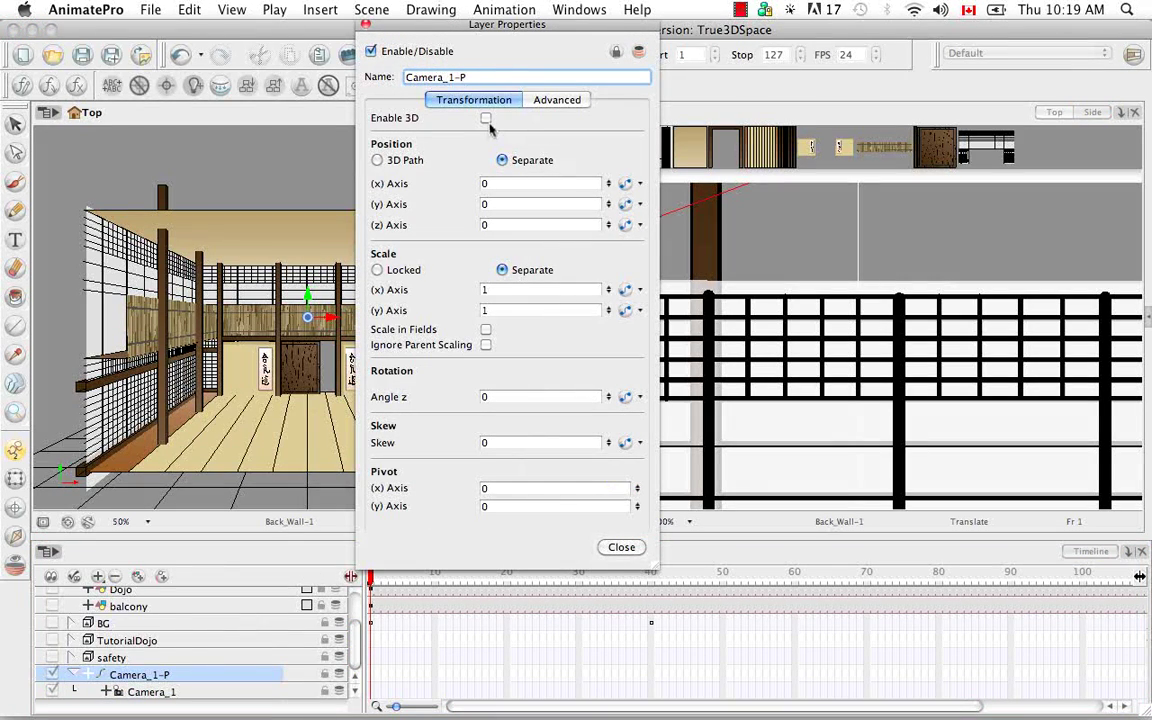
left_click(486, 118)
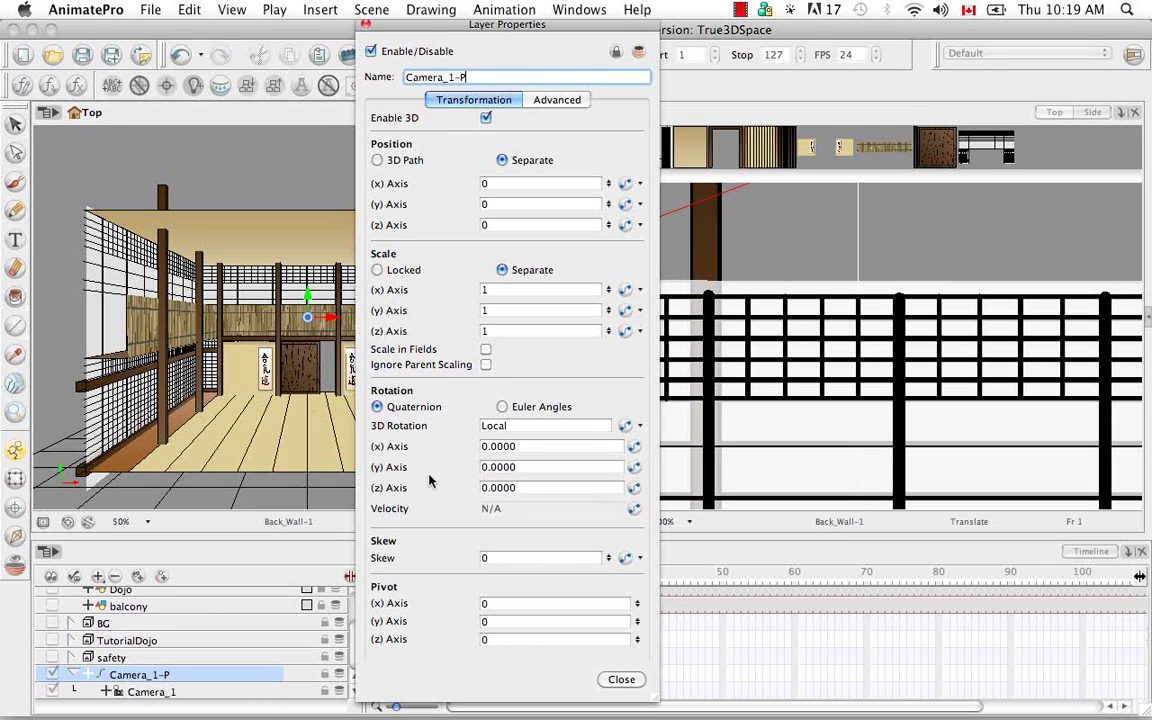
key("Return")
left_click(620, 680)
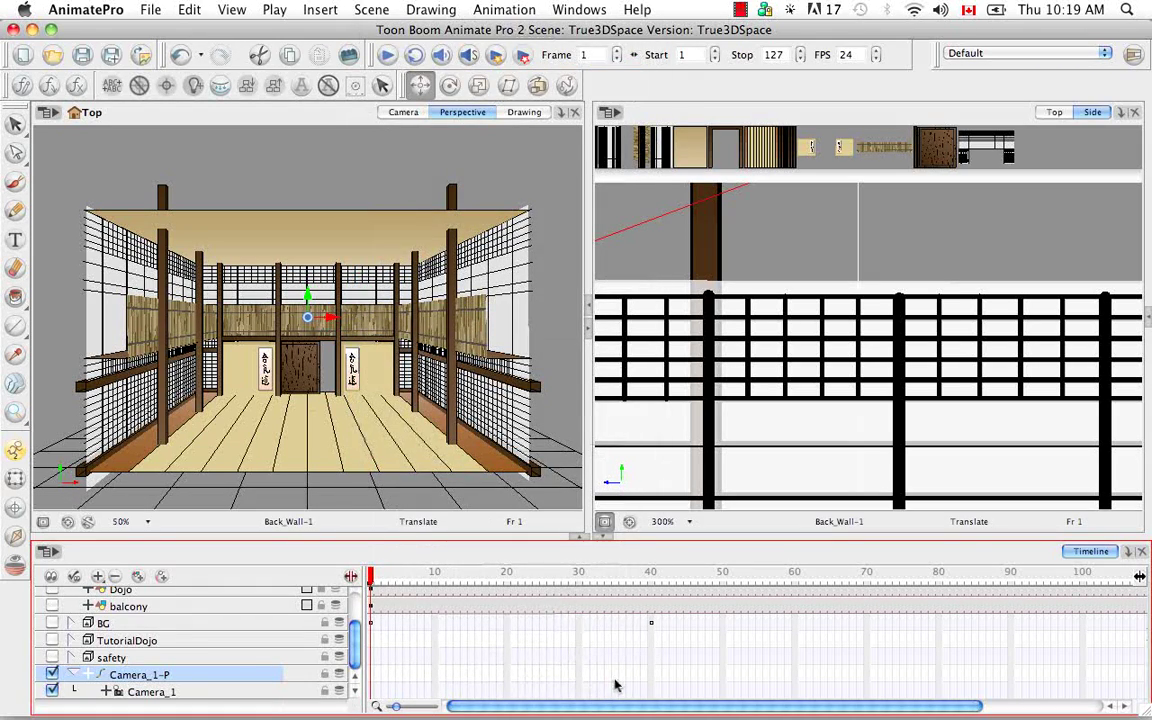
Step: Insert a keyframe on the Camera_1-P peg at frame 1, and move the playhead to frame 127
right_click(372, 681)
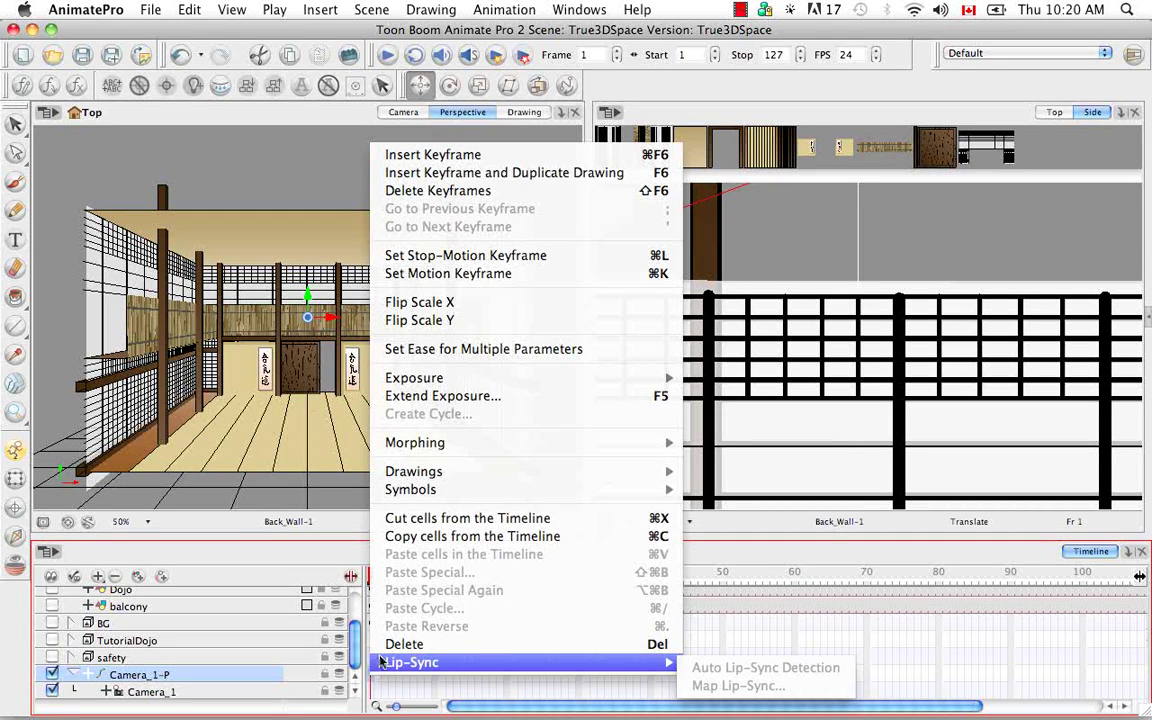
left_click(490, 156)
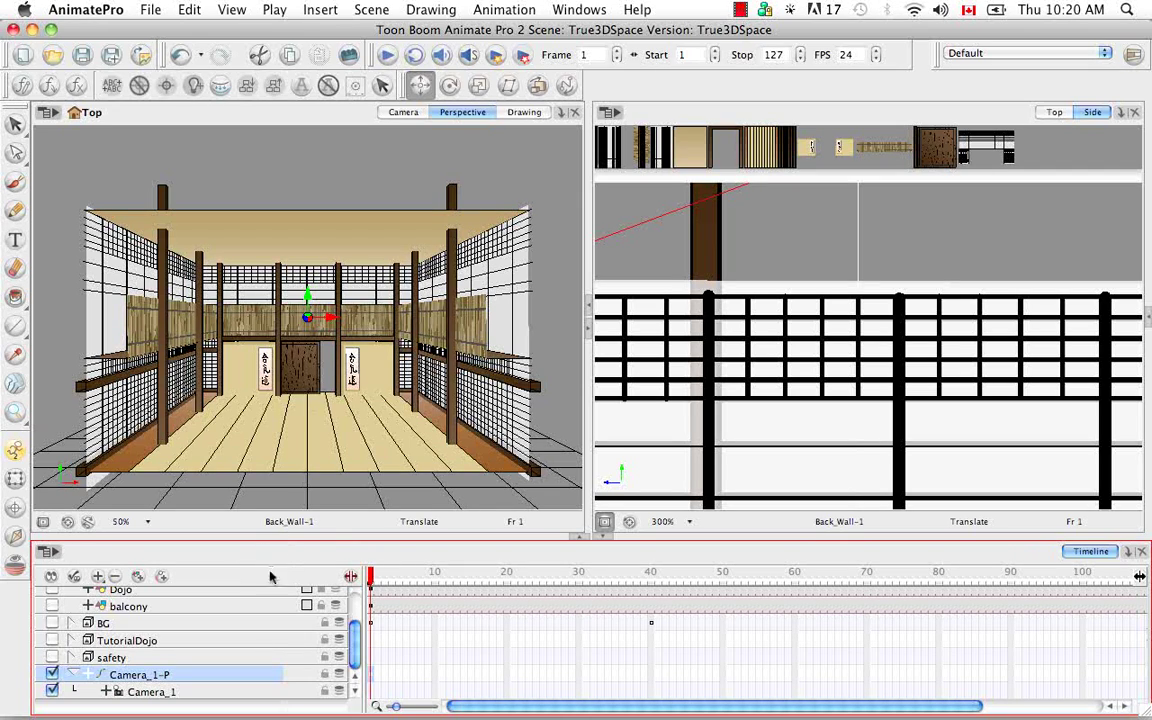
left_click(379, 580)
left_click_drag(472, 593, 1052, 617)
left_click_drag(841, 707, 959, 707)
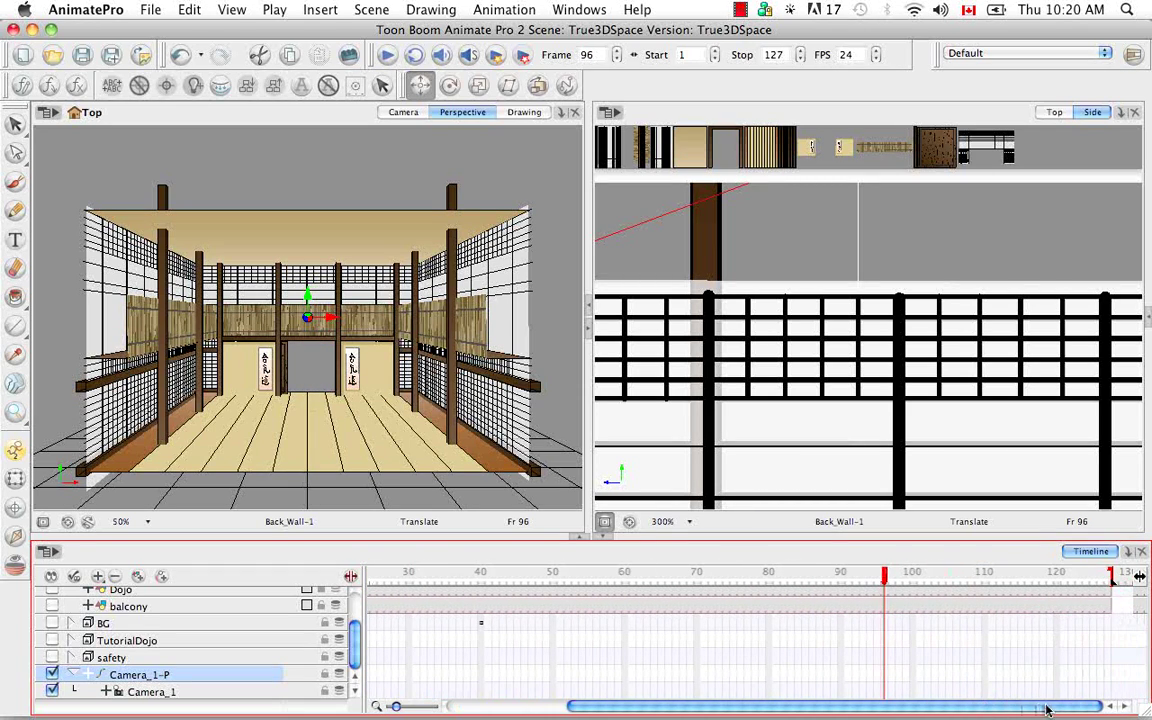
left_click(977, 575)
left_click_drag(1027, 583, 1108, 585)
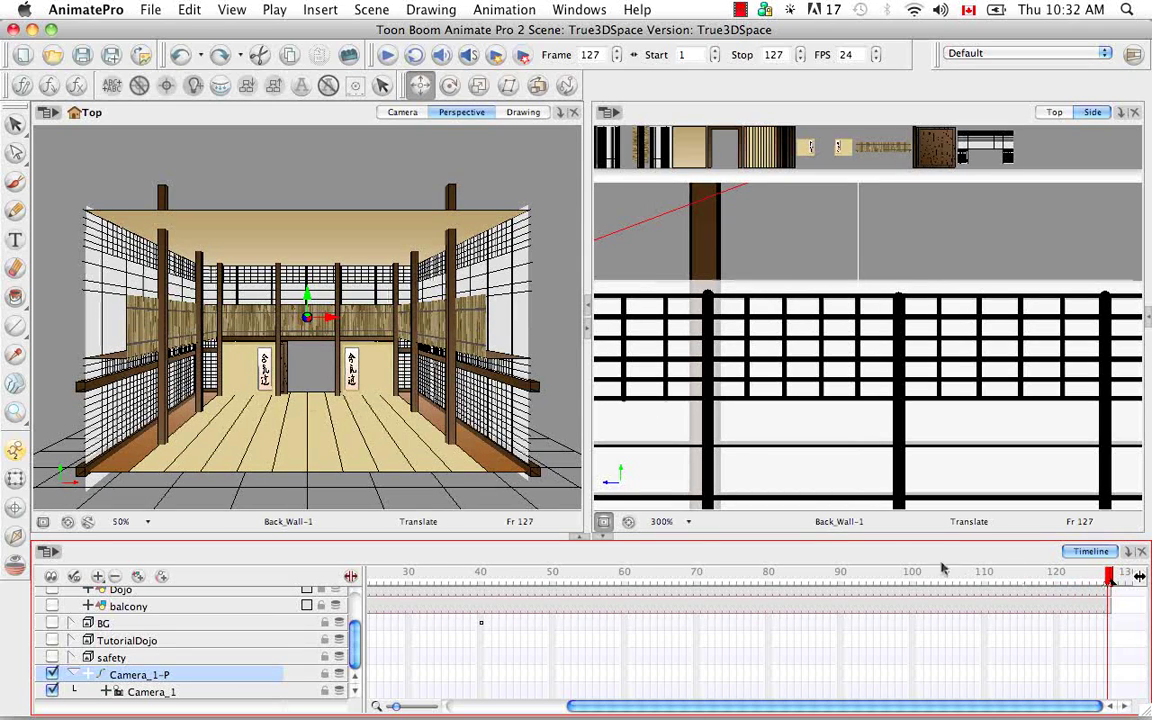
Step: Turn on Animate mode and display the camera cone in the Perspective view, seen from an angle
left_click(15, 452)
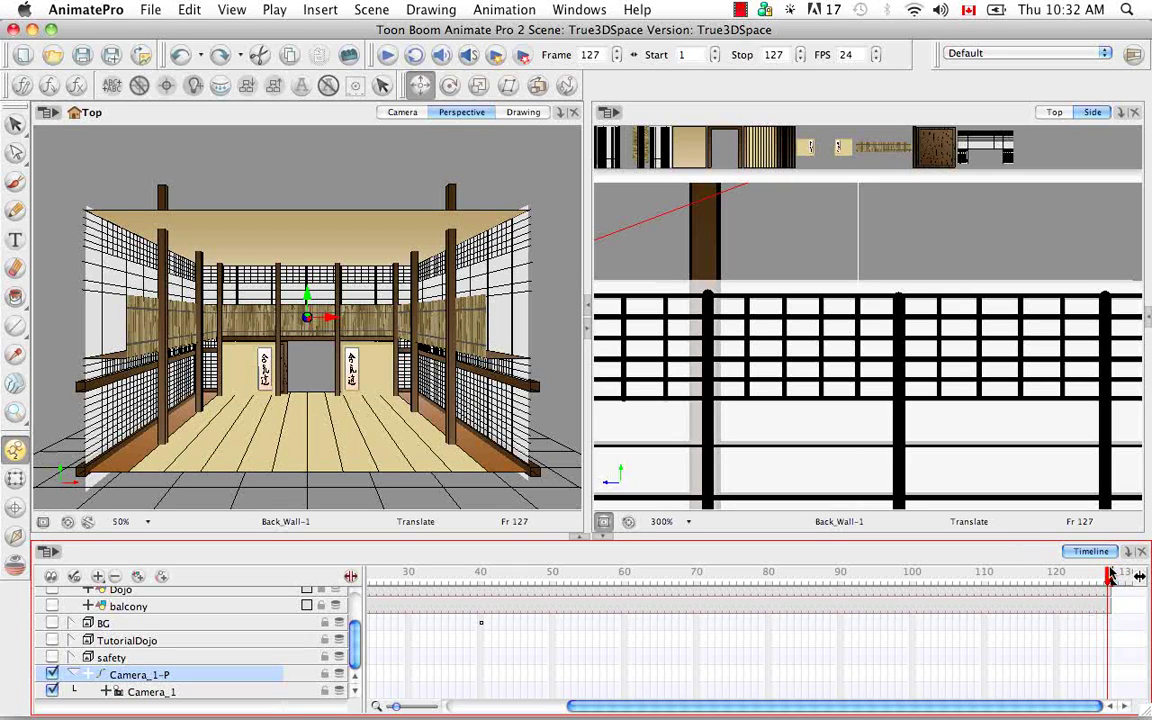
left_click(43, 521)
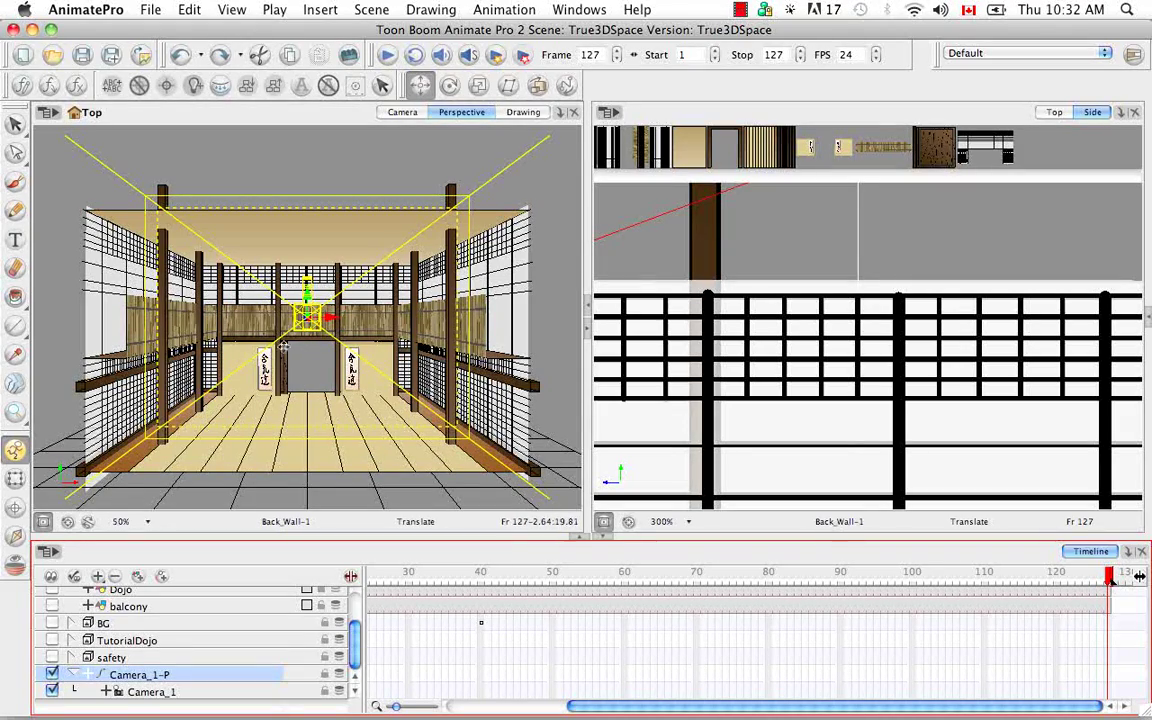
left_click_drag(218, 292, 400, 370)
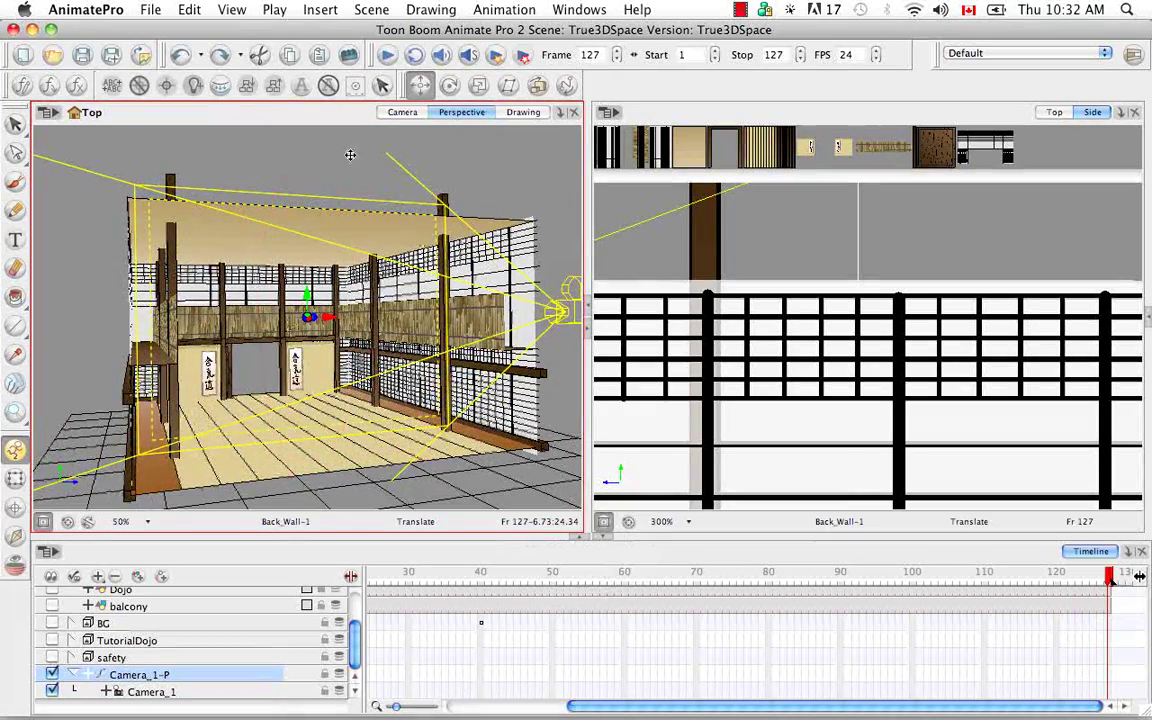
Step: Examine the whole camera frame as a rendered preview in the Camera view
left_click(404, 113)
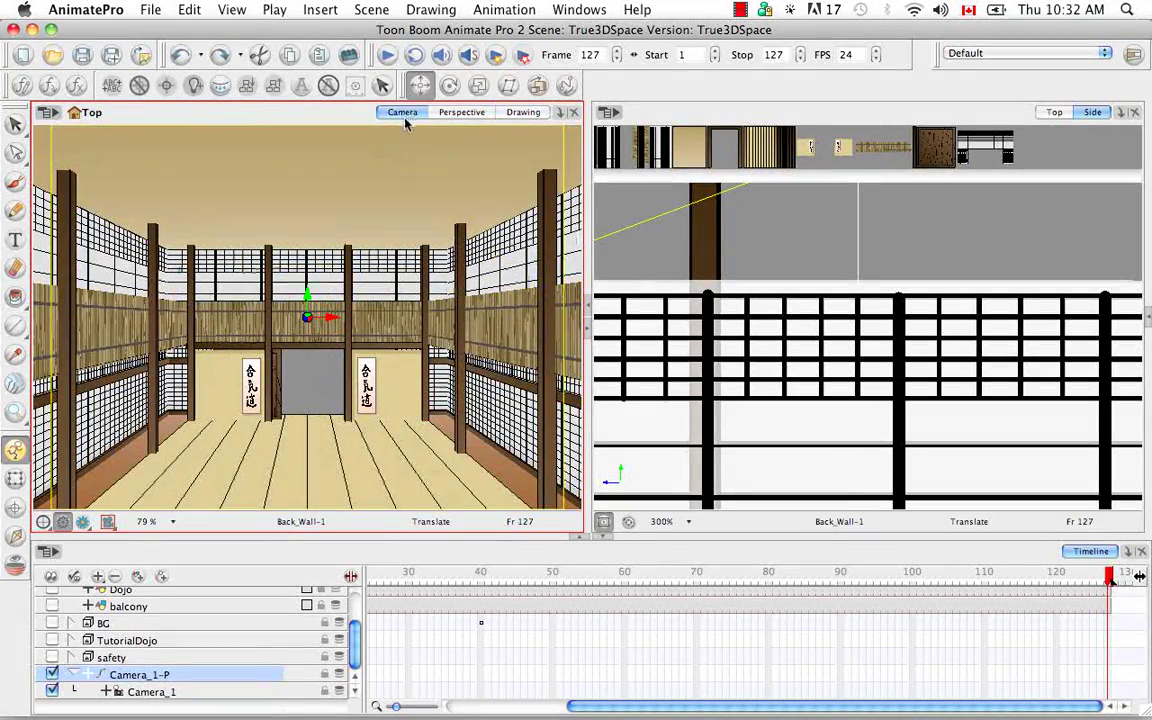
left_click(83, 522)
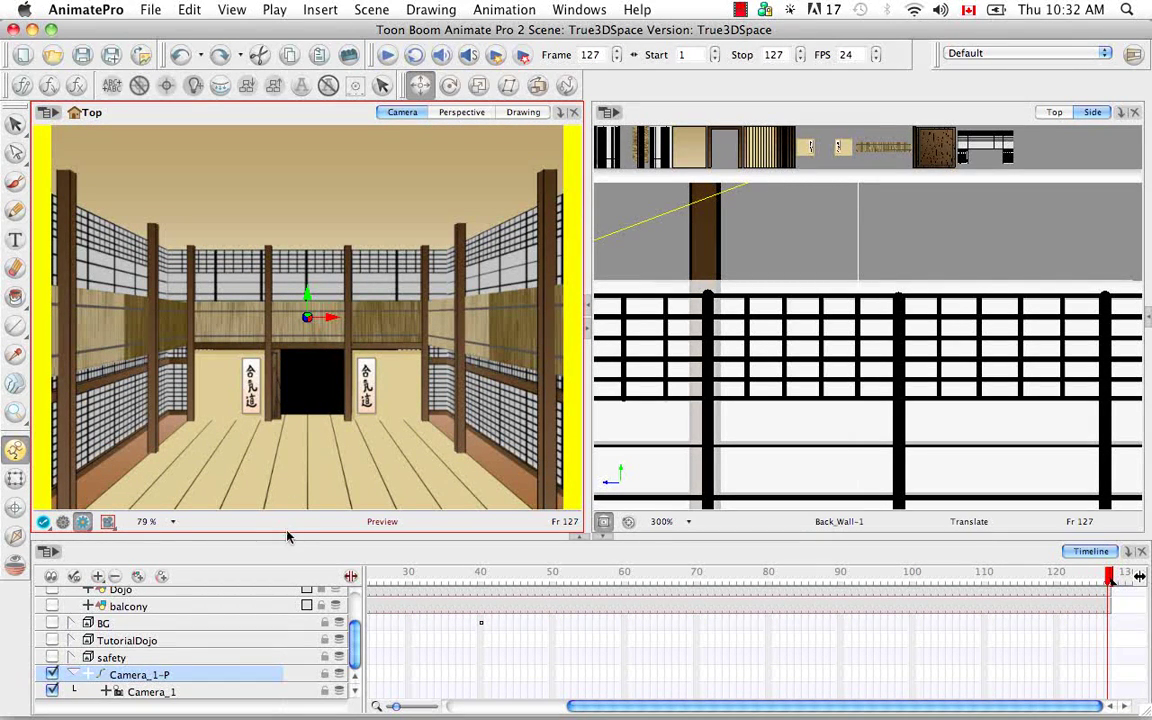
key("super+minus")
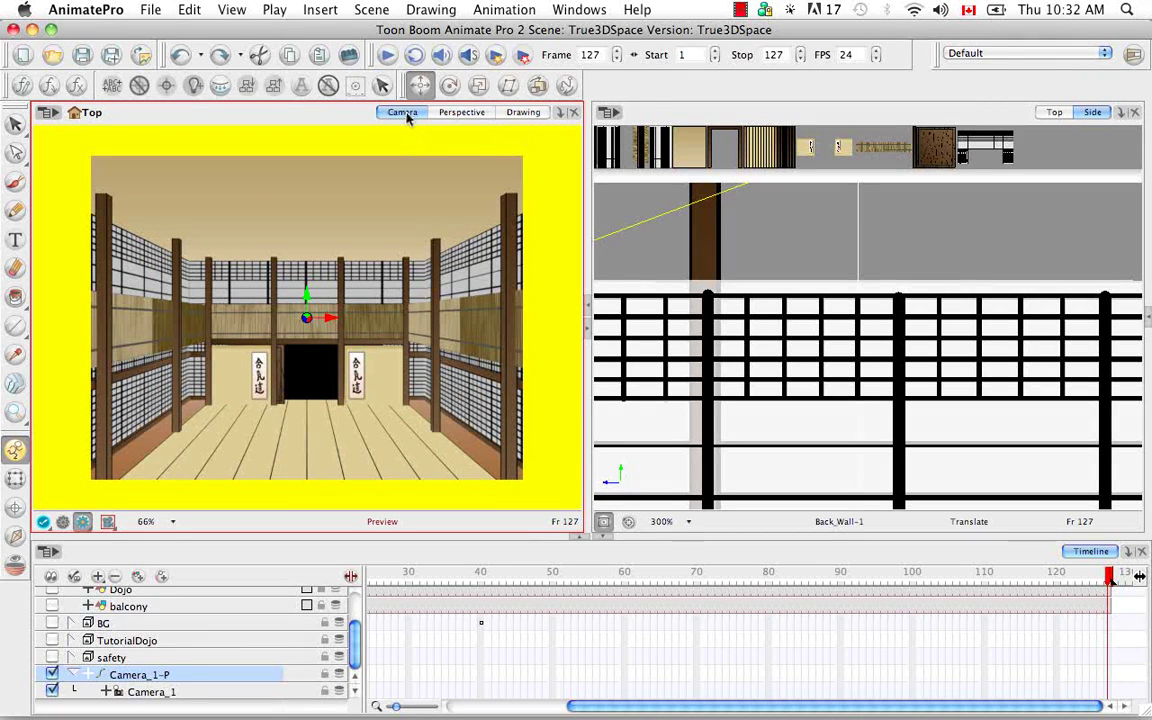
Step: Dock the Camera view with the Top and Side views, and switch it from render preview to OpenGL mode
left_click_drag(1049, 118, 985, 116)
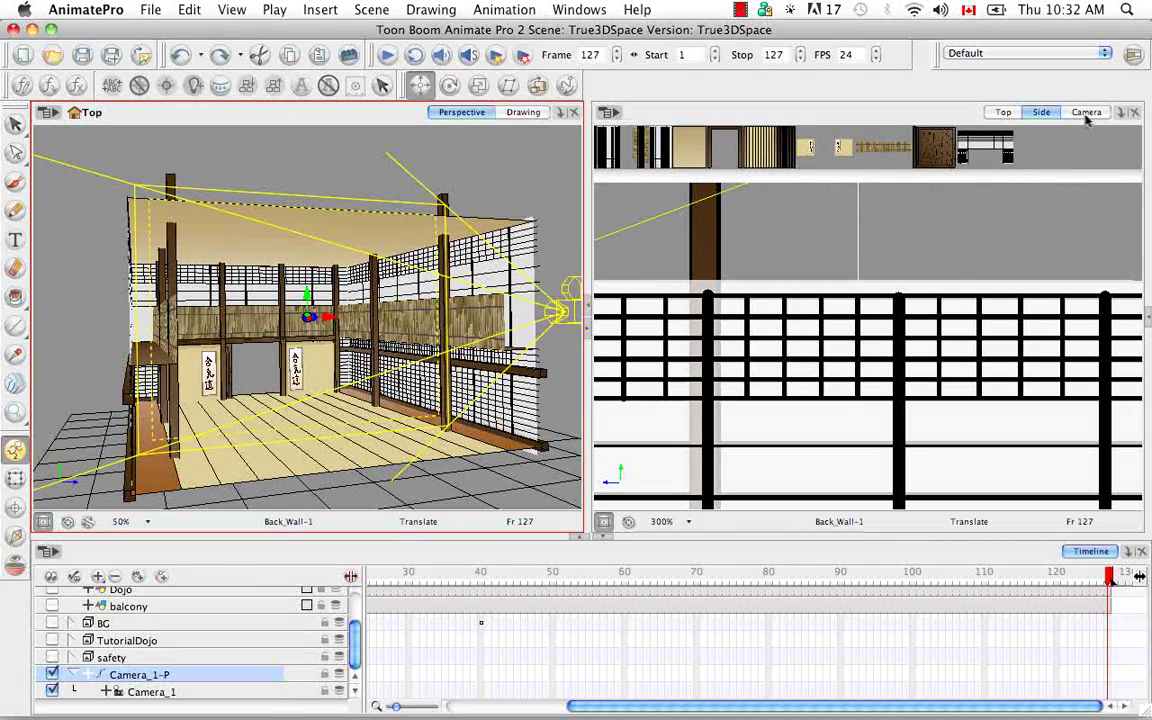
left_click(1086, 113)
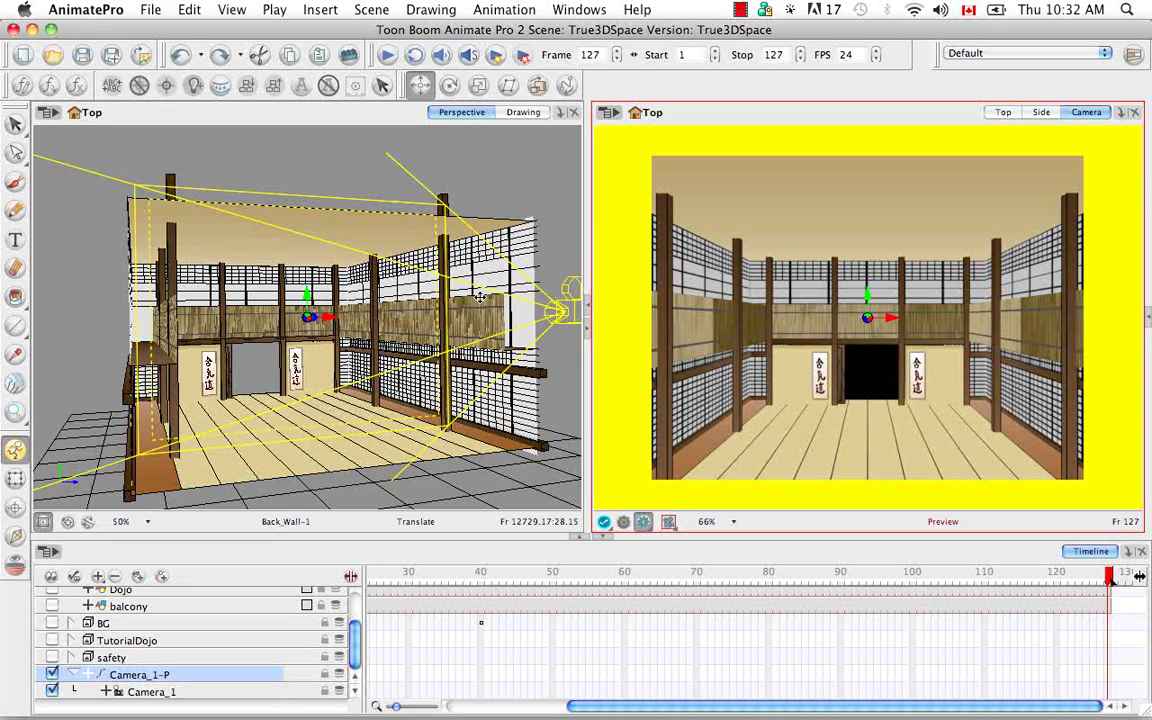
left_click(624, 523)
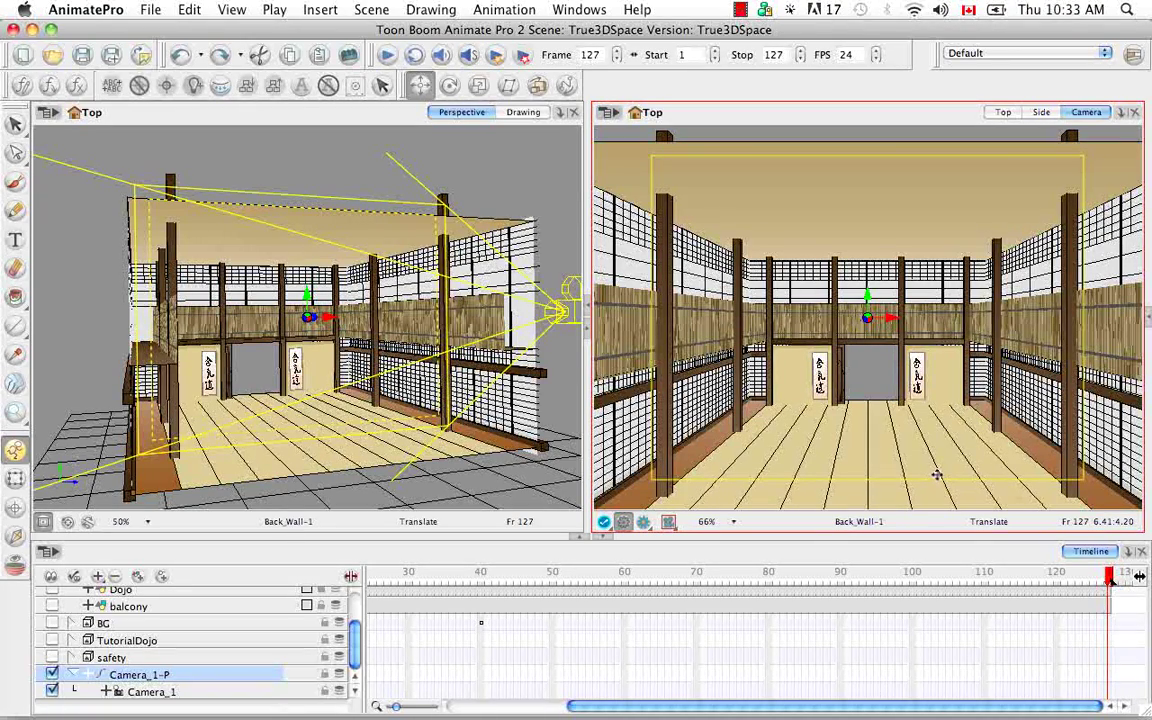
Step: Rotate the Camera_1-P peg about its vertical axis at frame 127, turning the camera toward the dojo's left wall
left_click(449, 86)
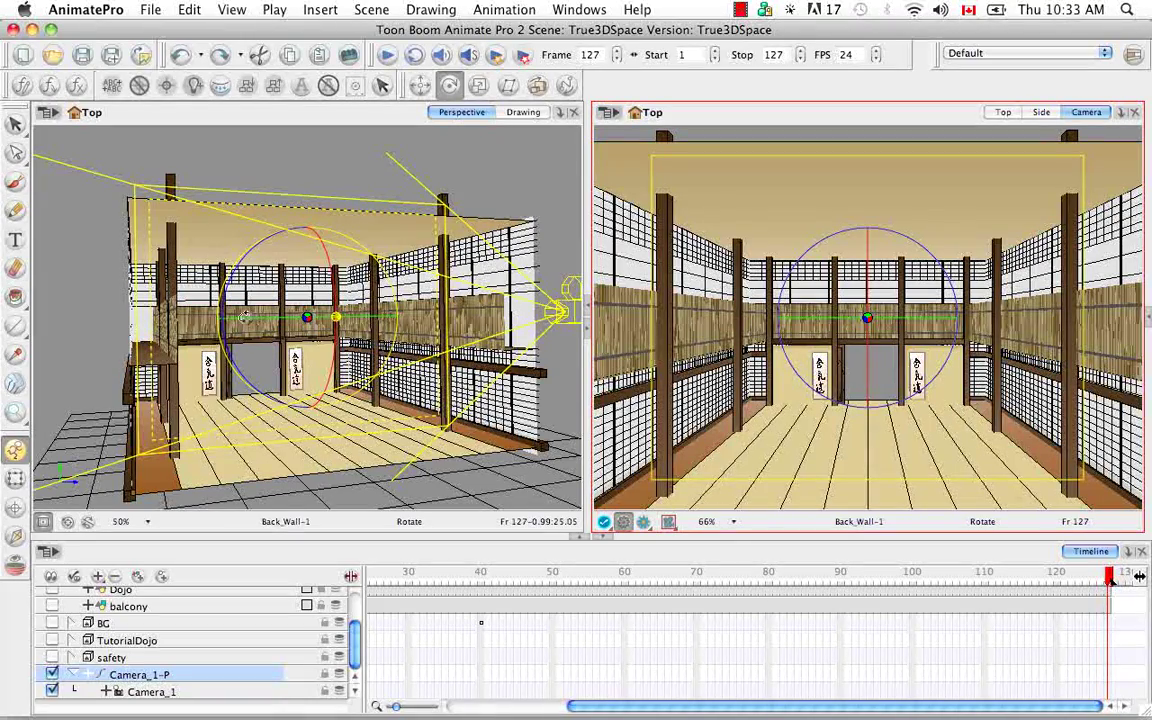
left_click_drag(224, 319, 252, 312)
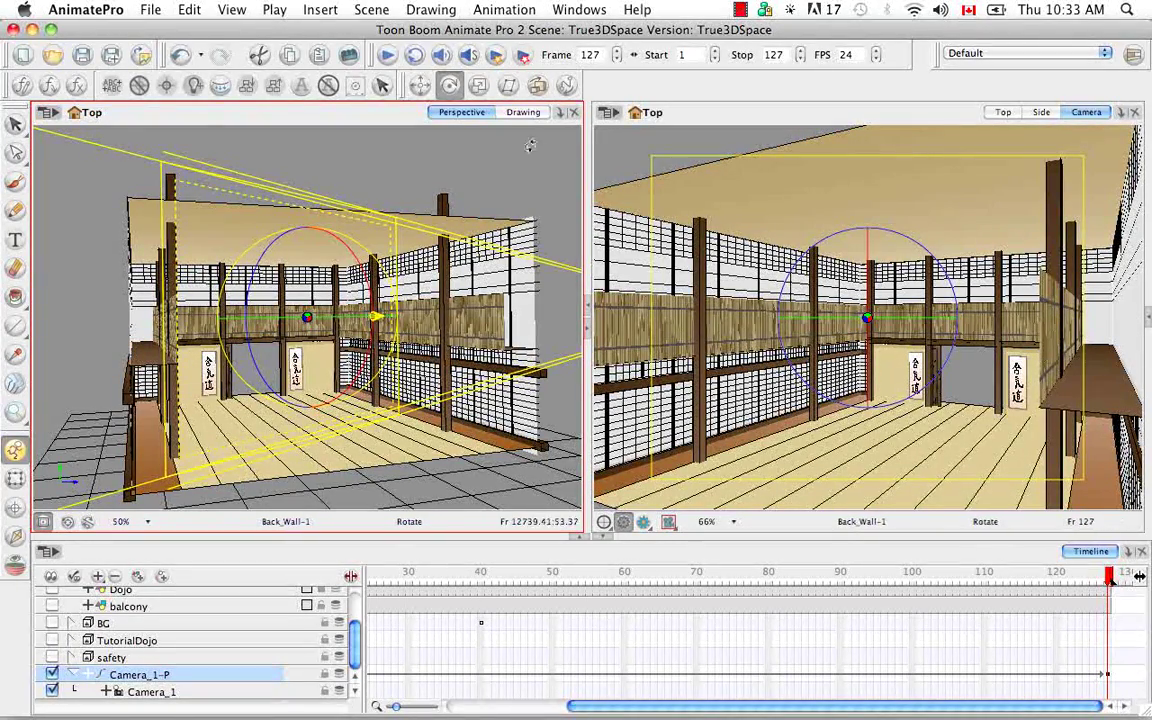
Step: Translate the Camera_1-P peg at frame 127, moving the camera left and slightly down in the Camera view
left_click(419, 85)
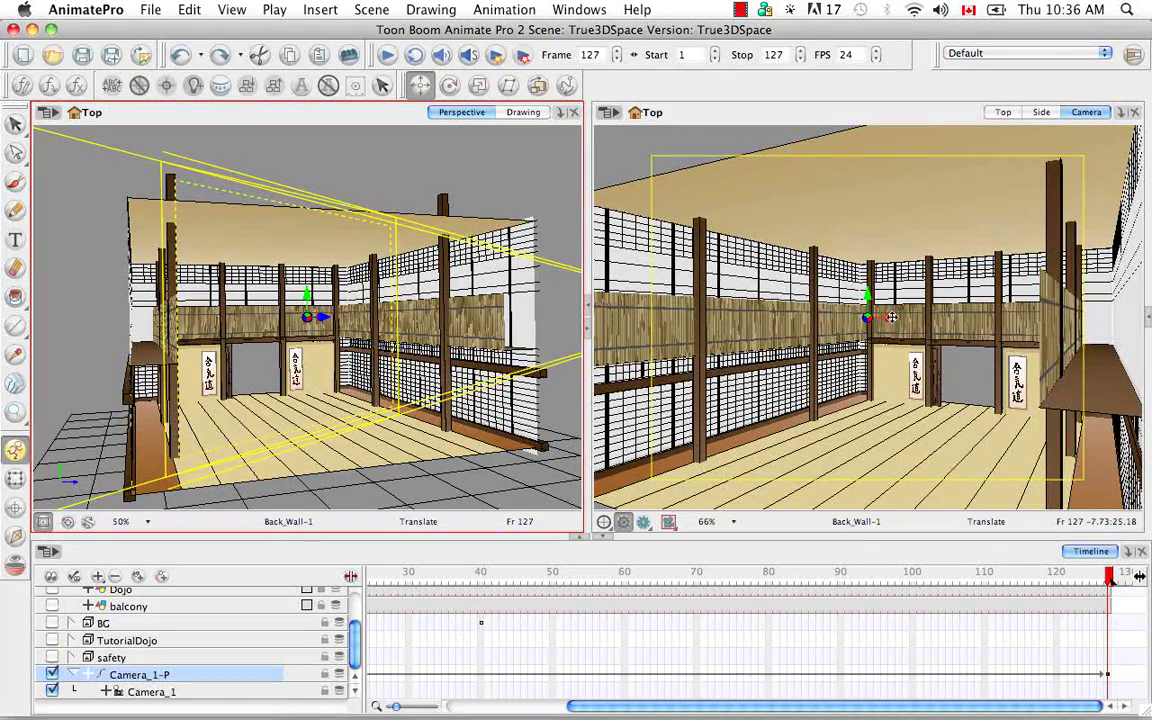
left_click(890, 317)
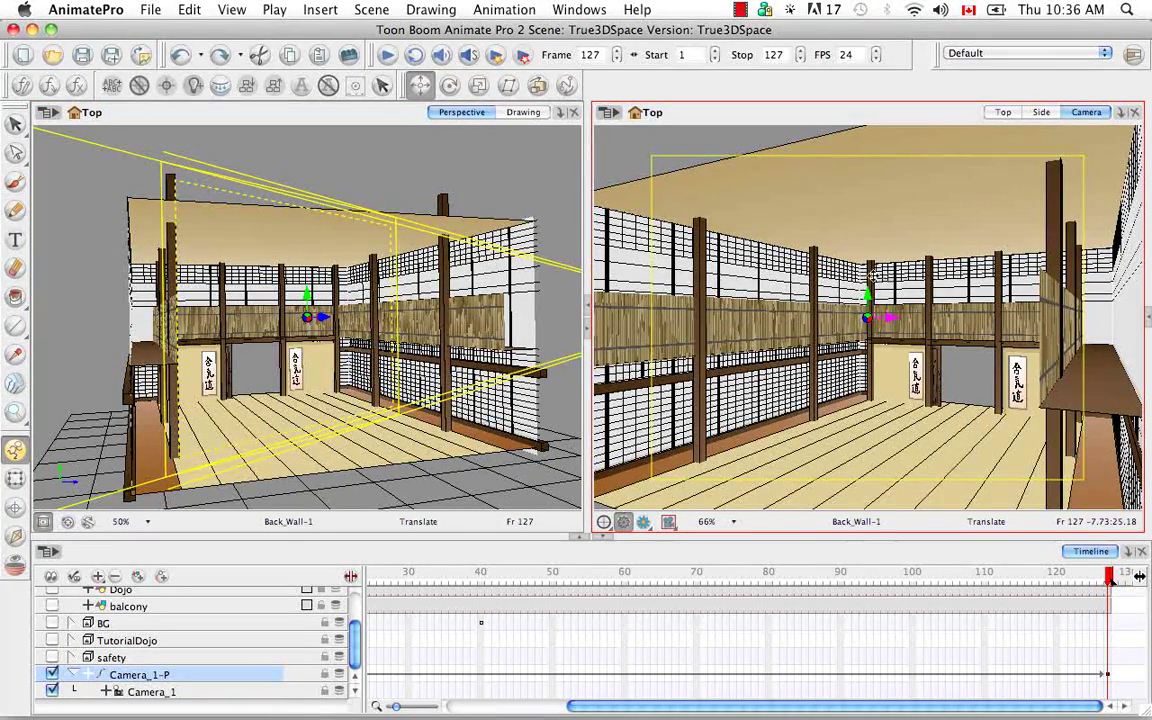
left_click_drag(890, 317, 865, 317)
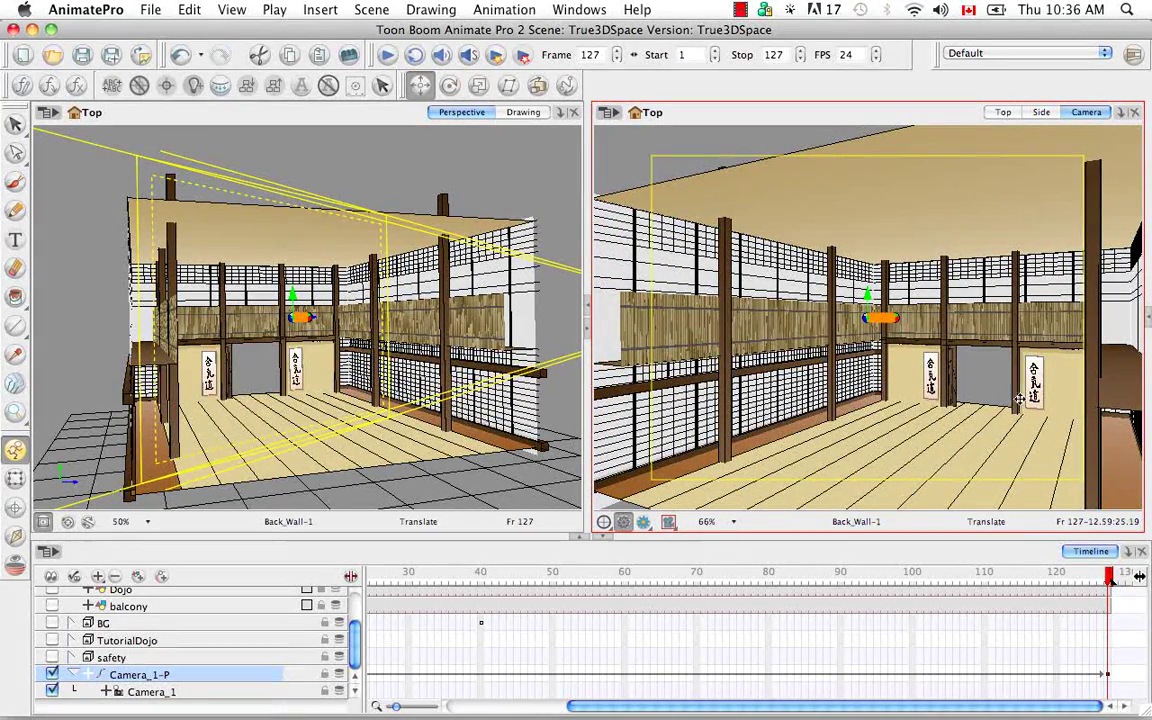
left_click_drag(868, 296, 863, 317)
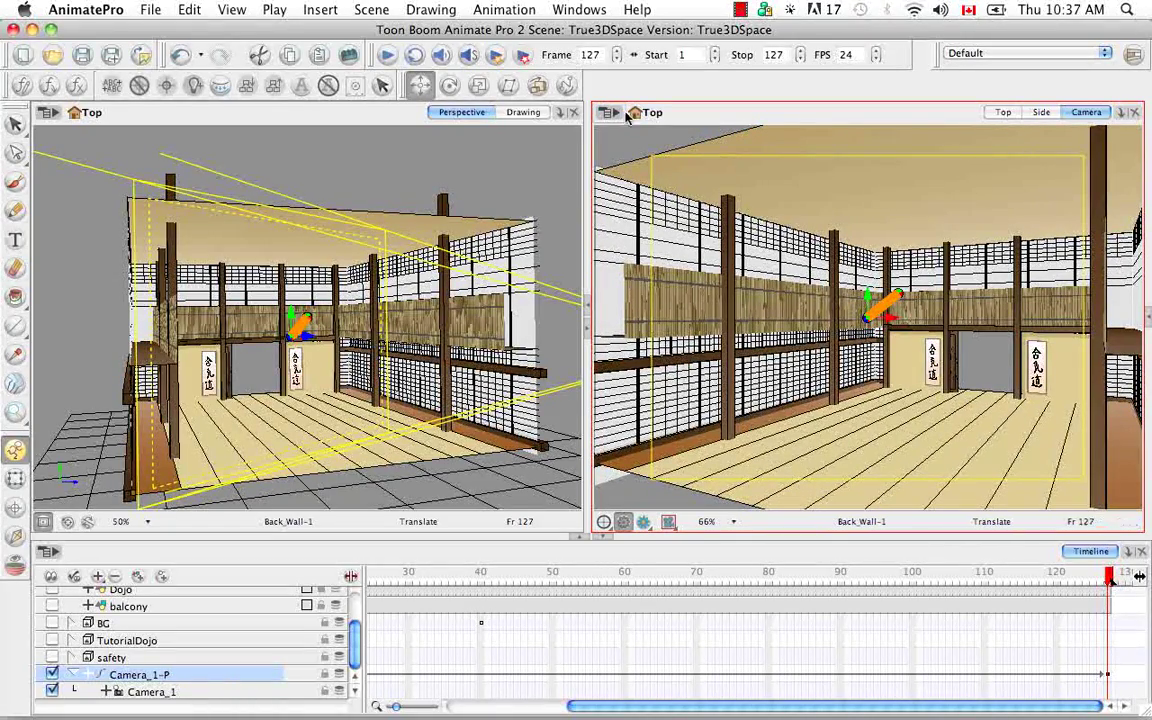
Step: Check the Camera view's render preview, and scrub between frames 1 and 127 to review the camera move
left_click(644, 522)
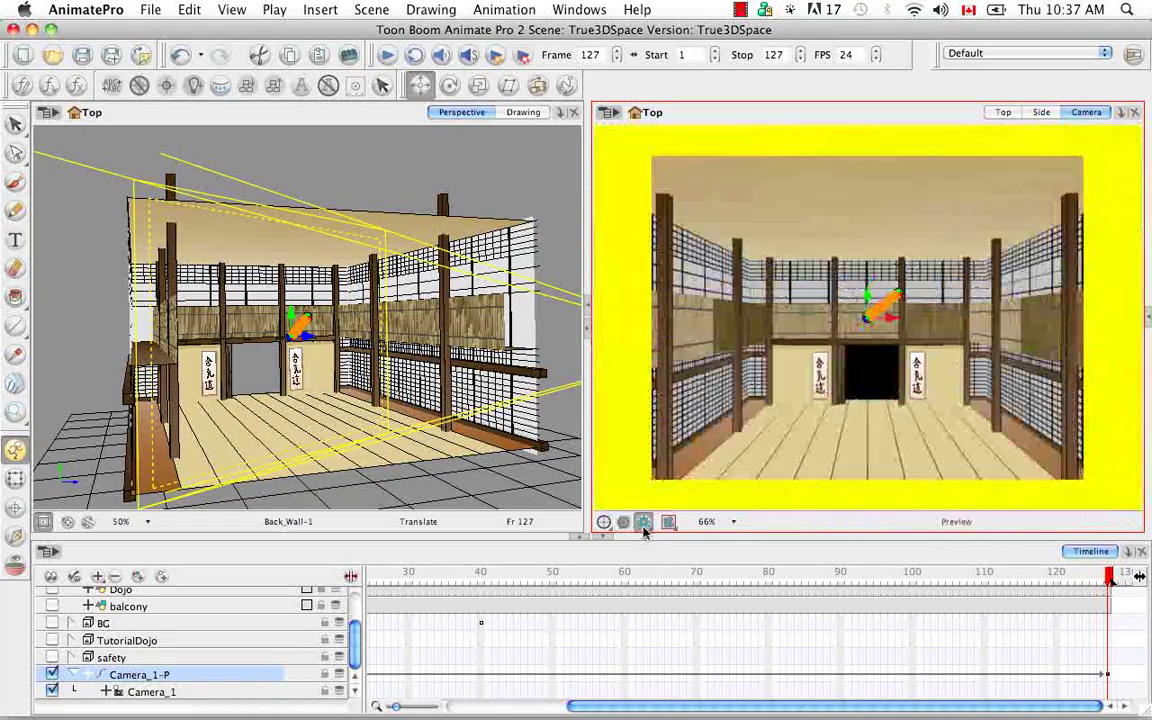
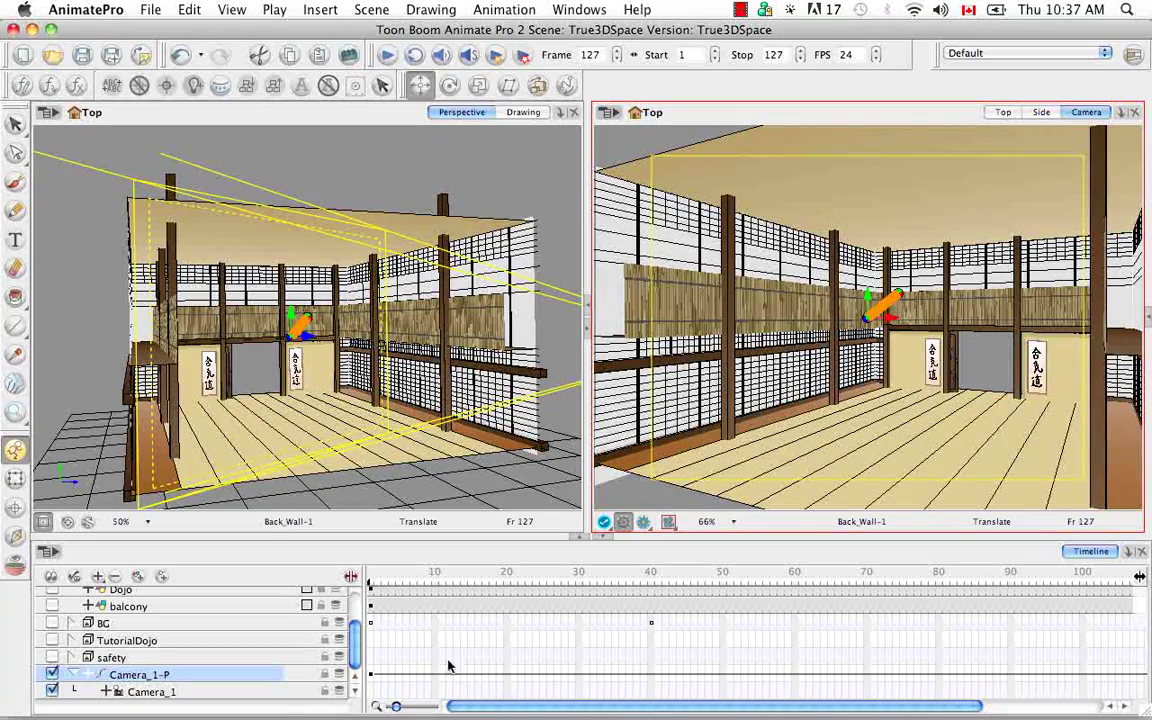
left_click(374, 577)
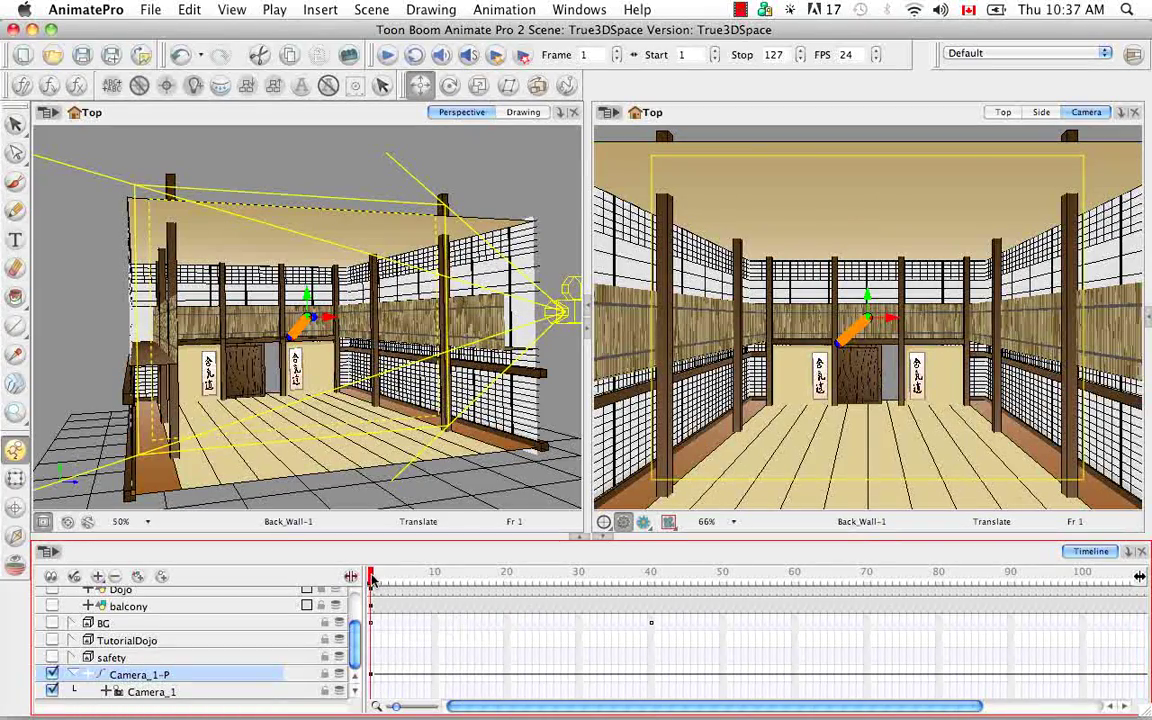
left_click_drag(370, 578, 1121, 582)
left_click_drag(941, 705, 1068, 696)
left_click_drag(970, 577, 368, 640)
left_click_drag(645, 712, 552, 710)
left_click_drag(489, 573, 371, 584)
Step: Enable playback for the Perspective view and play the scene from frame 1
left_click(275, 10)
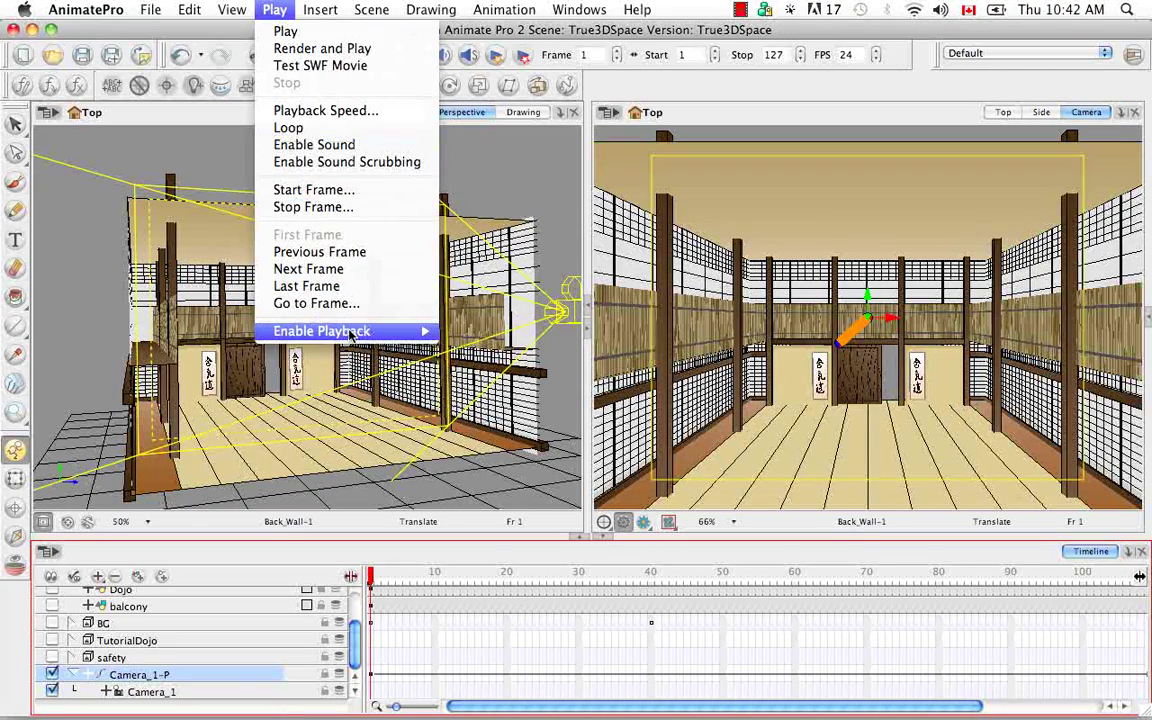
mouse_move(356, 336)
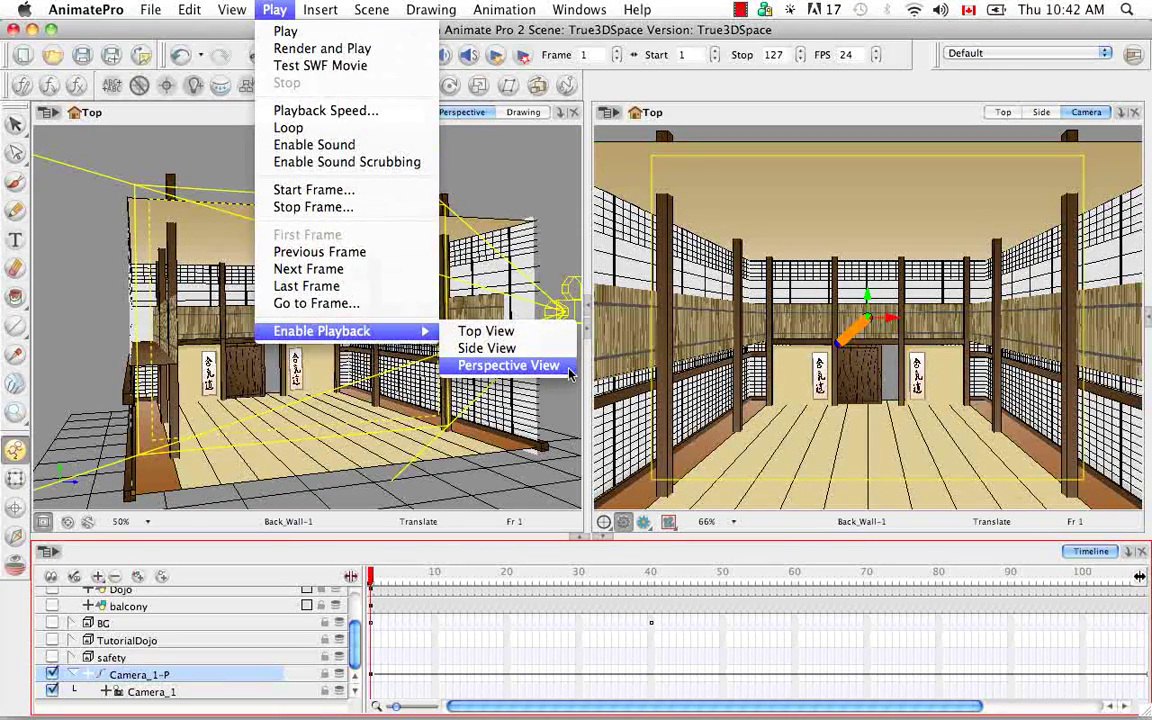
left_click(508, 366)
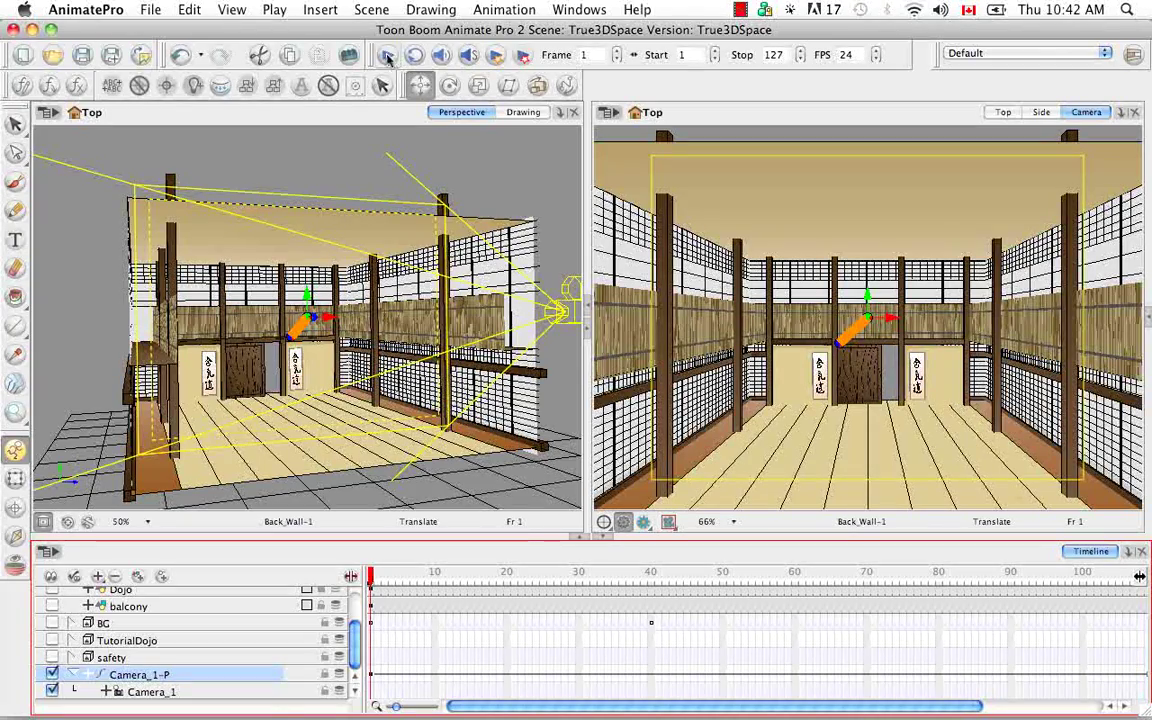
left_click(386, 57)
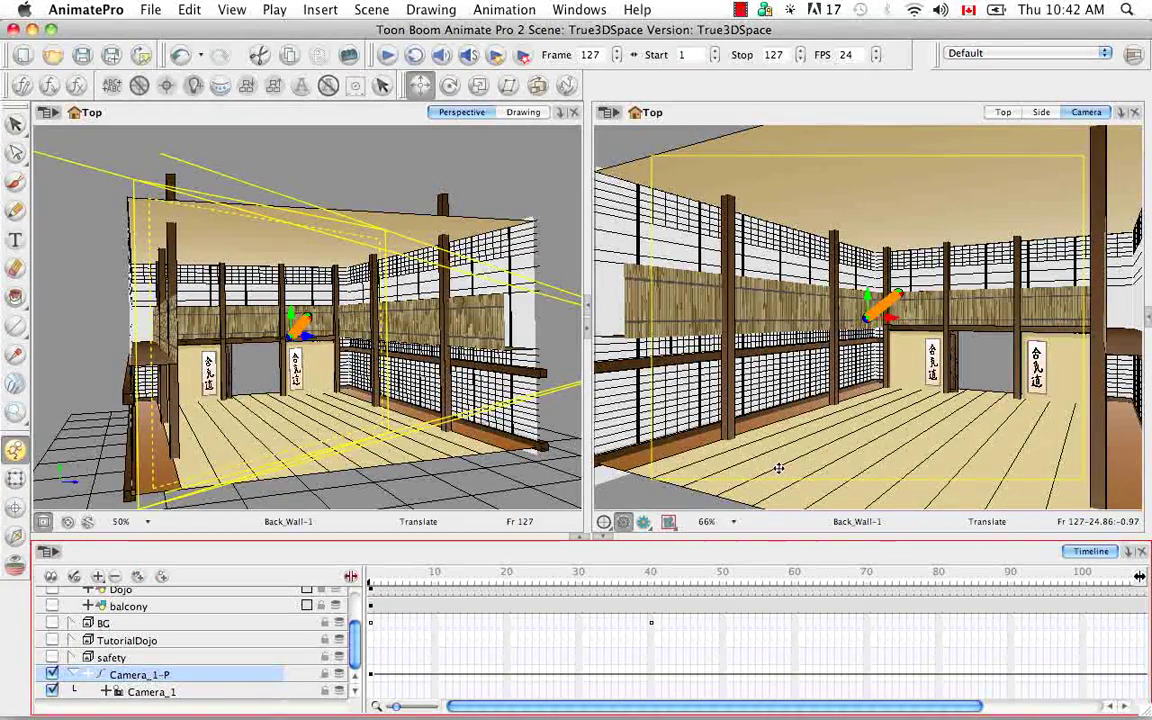
Step: Turn on the BG group so the background elements show in the set
left_click_drag(914, 711, 1040, 709)
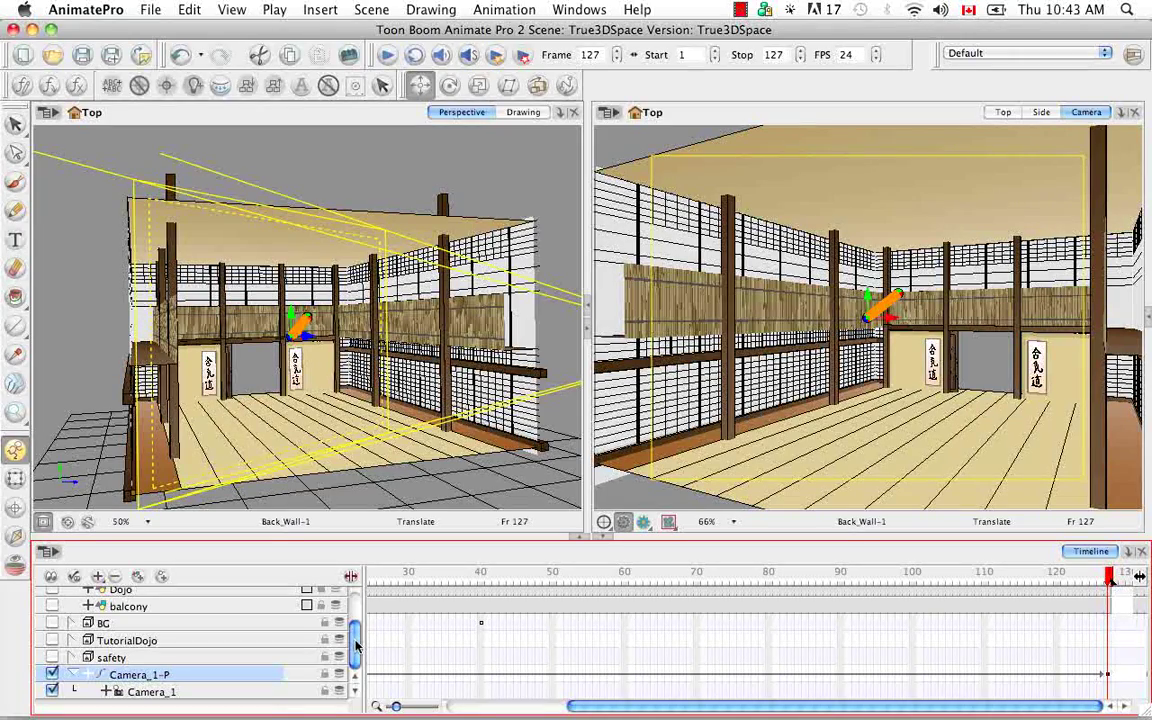
left_click(52, 623)
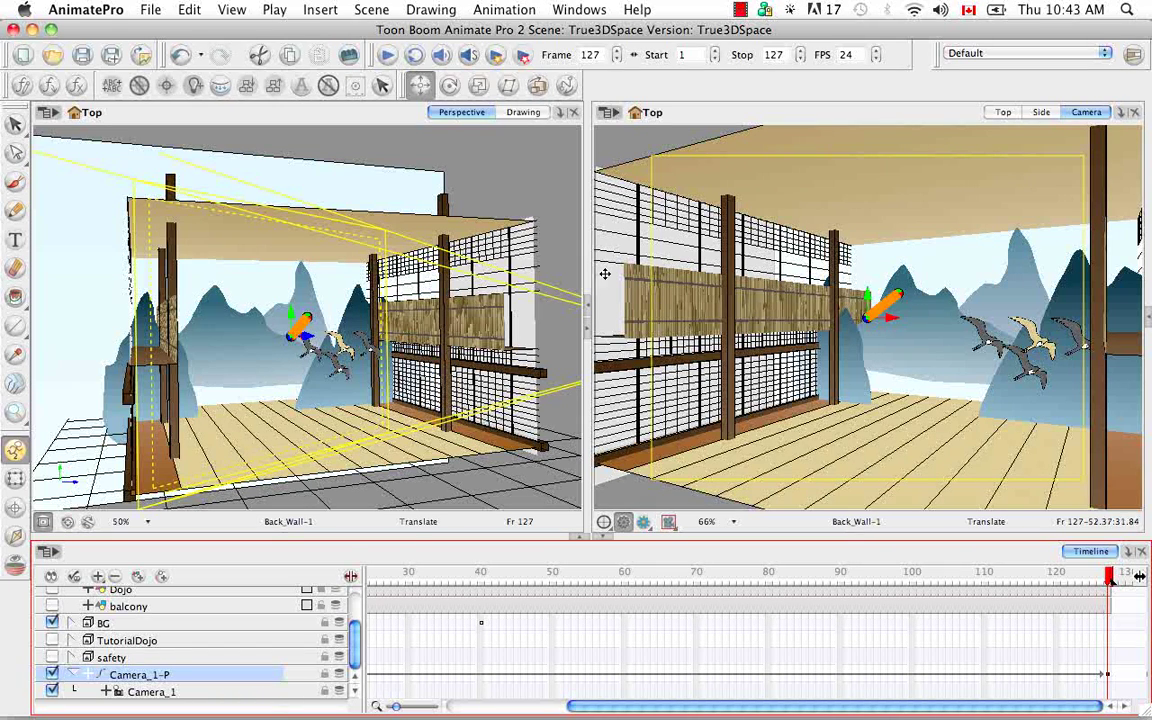
Step: Examine the set and the camera cone from above in the Top view, zoomed out to 33%, and return to the Camera view
left_click(1003, 112)
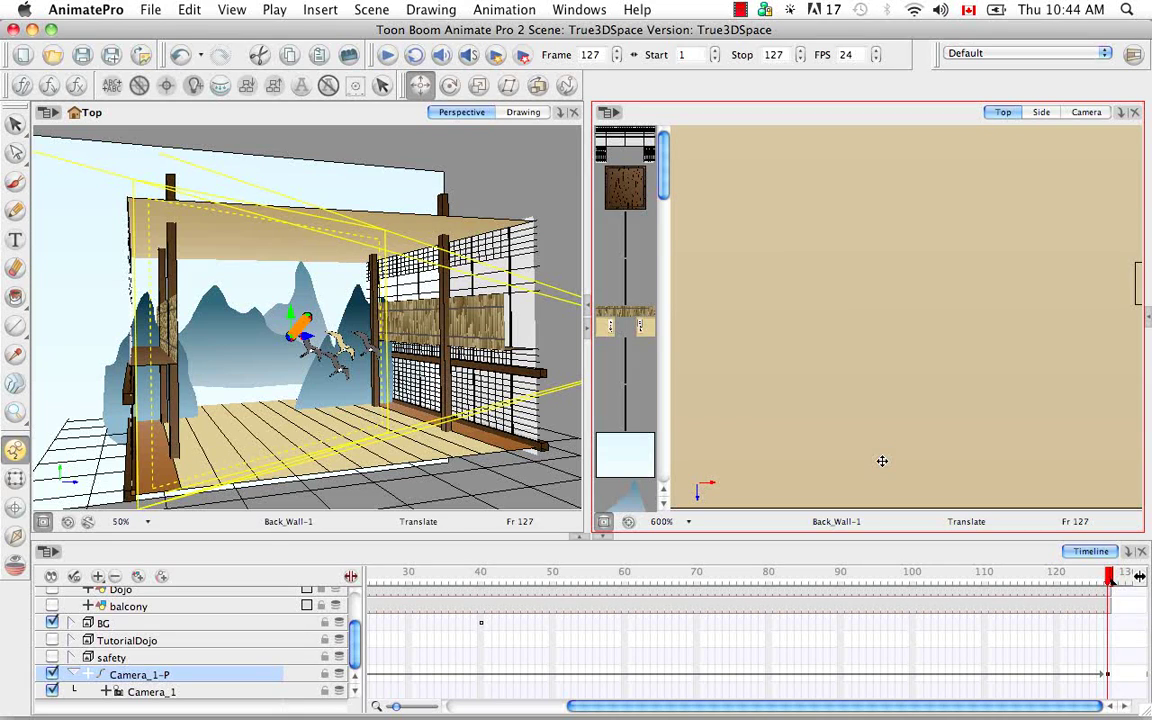
key("super+minus")
key("super+minus")
key("super+minus")
key("super+minus")
key("super+minus")
key("super+minus")
key("super+minus")
key("super+minus")
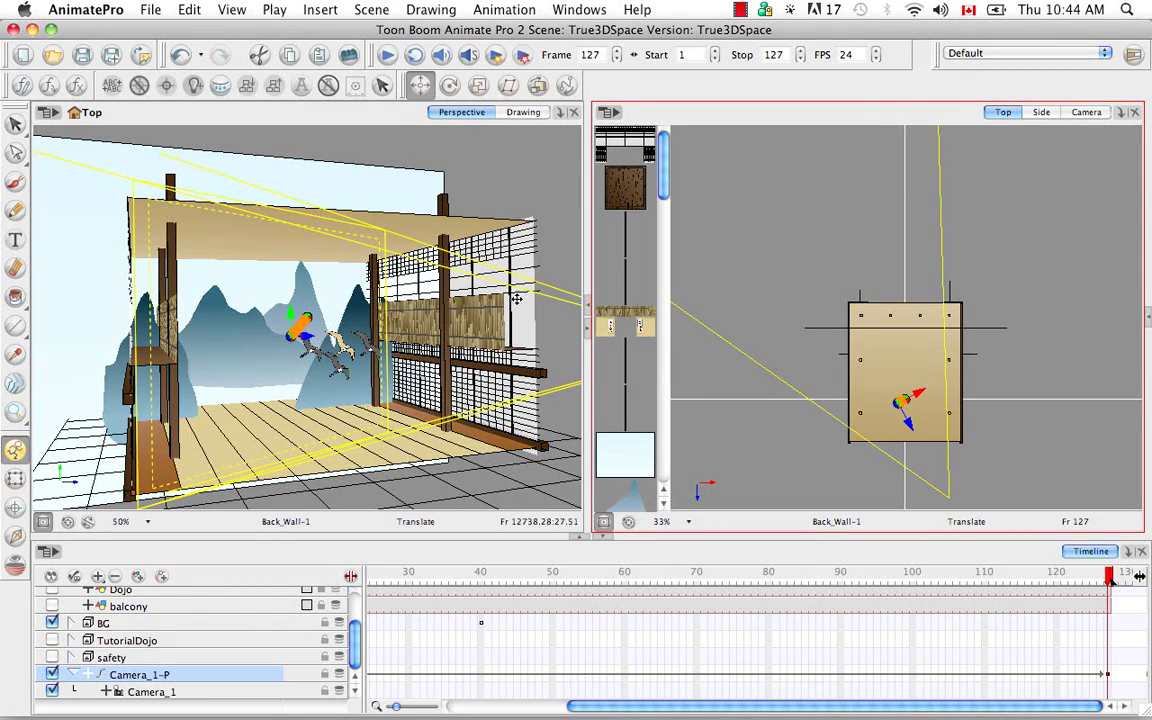
left_click(1087, 113)
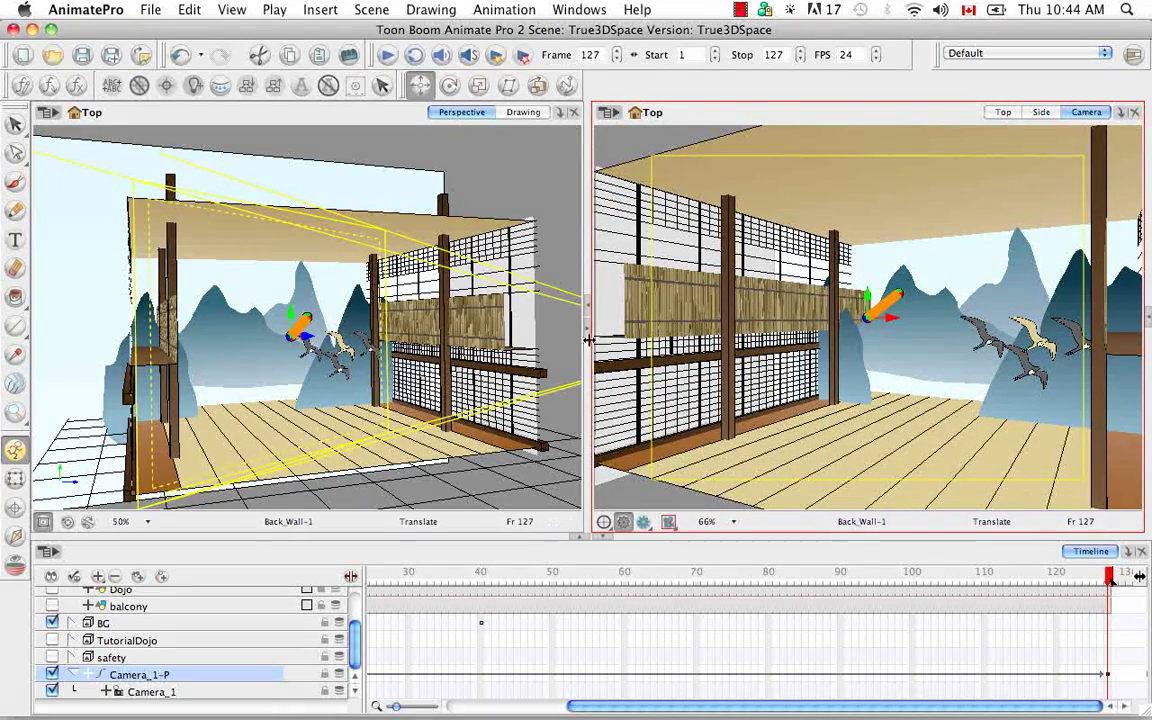
Step: Examine the background's edges in an enlarged Camera view, restore the side-by-side layout, and check the layer types that can be added
left_click_drag(588, 310, 40, 310)
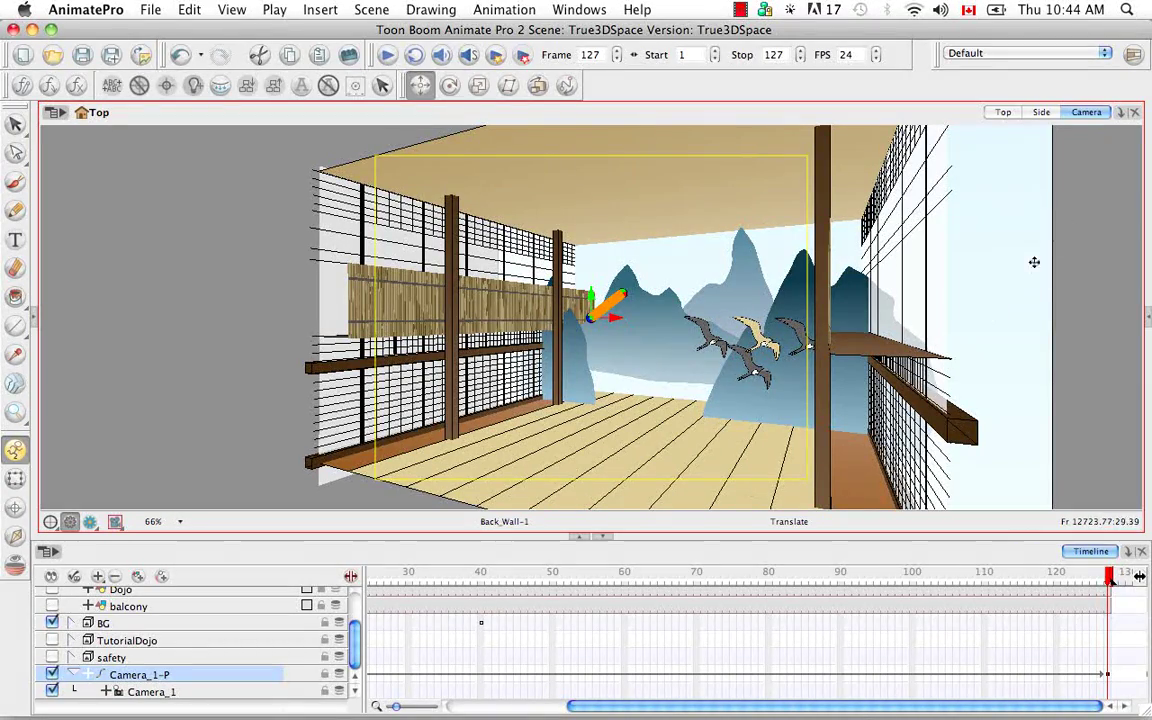
left_click(33, 316)
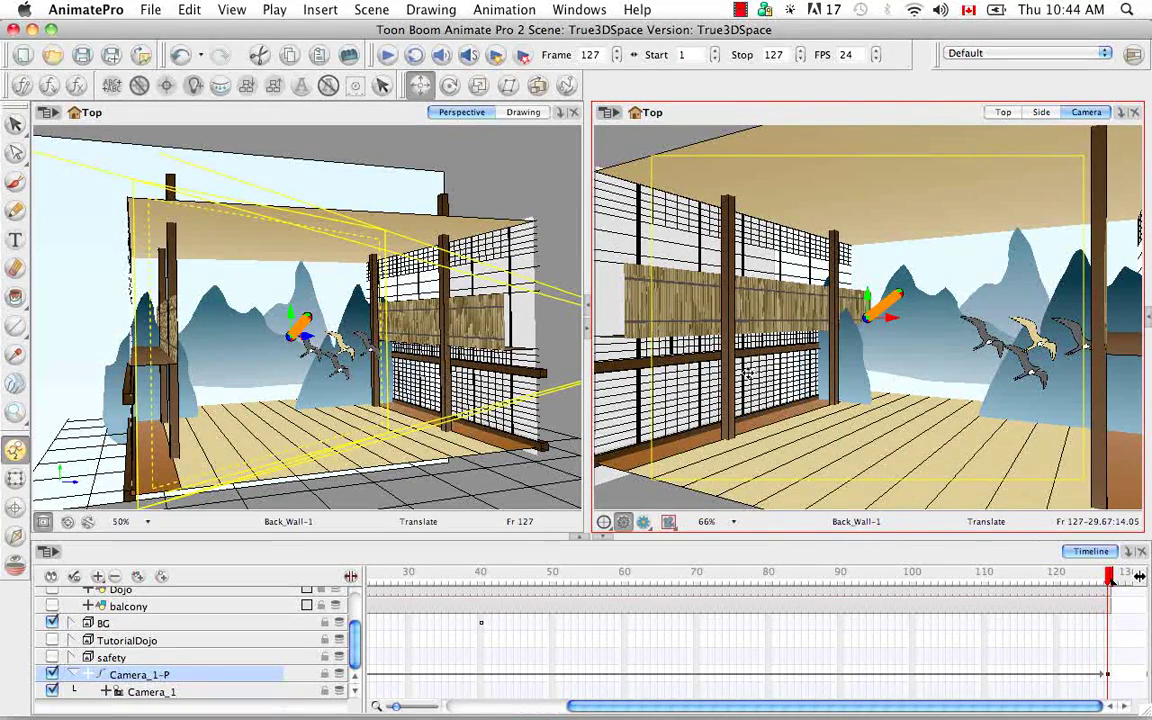
left_click(97, 577)
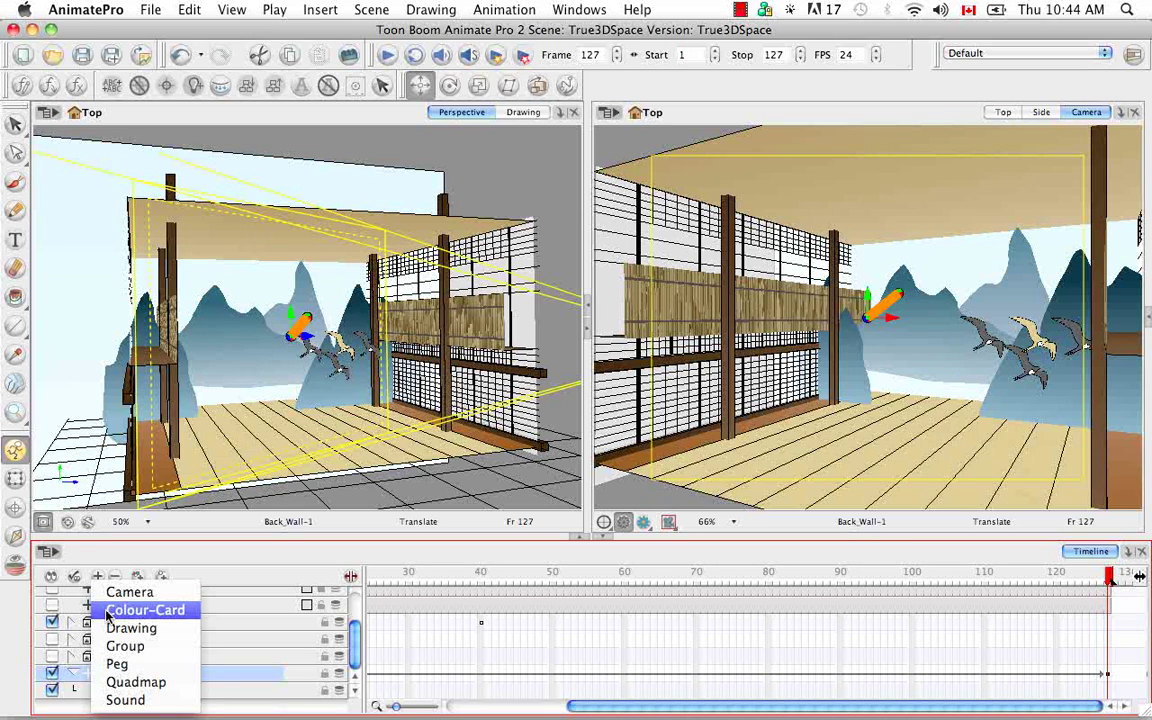
left_click(220, 580)
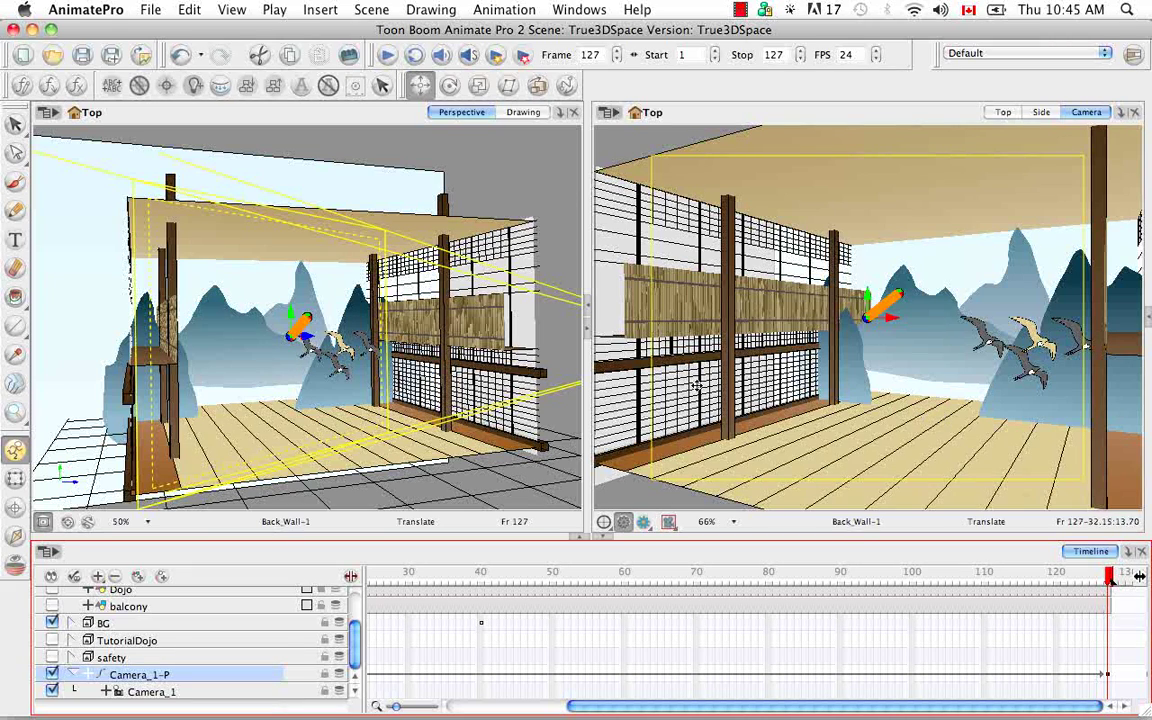
Step: Expand the BG group and hide Birdy-P, Cloud, Moutains01, Moutains03 and sky, keeping only Moutains02 visible
left_click(71, 625)
left_click(53, 640)
left_click(53, 657)
left_click(53, 675)
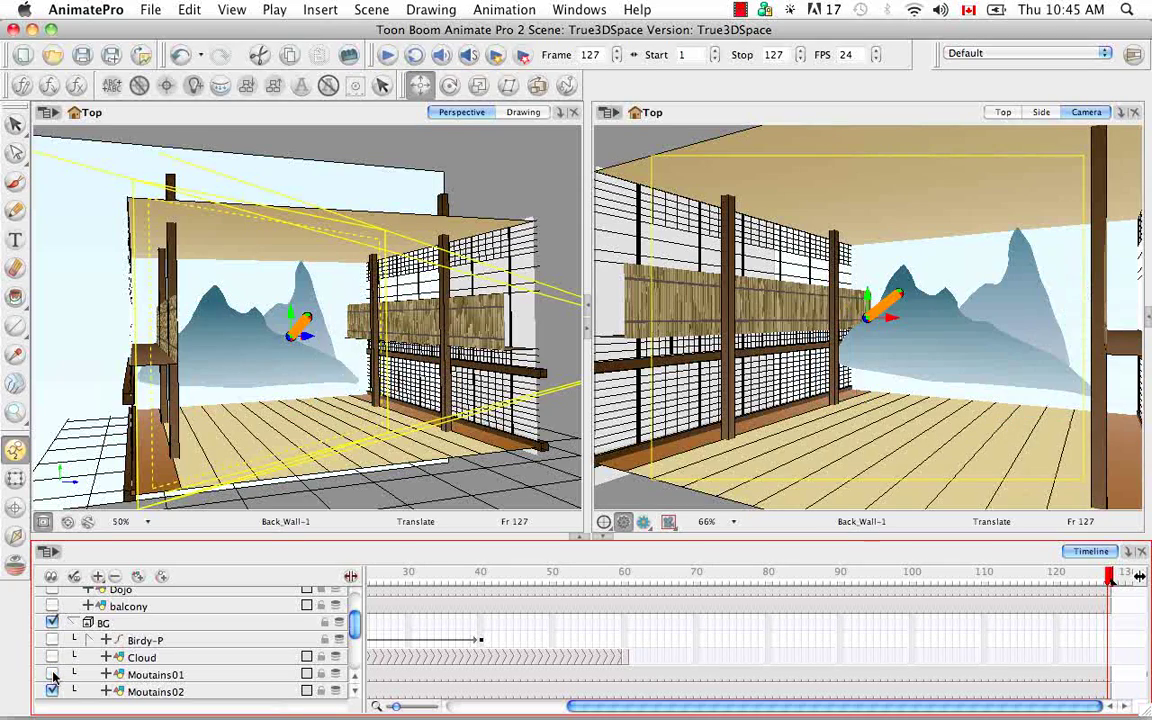
left_click(53, 675)
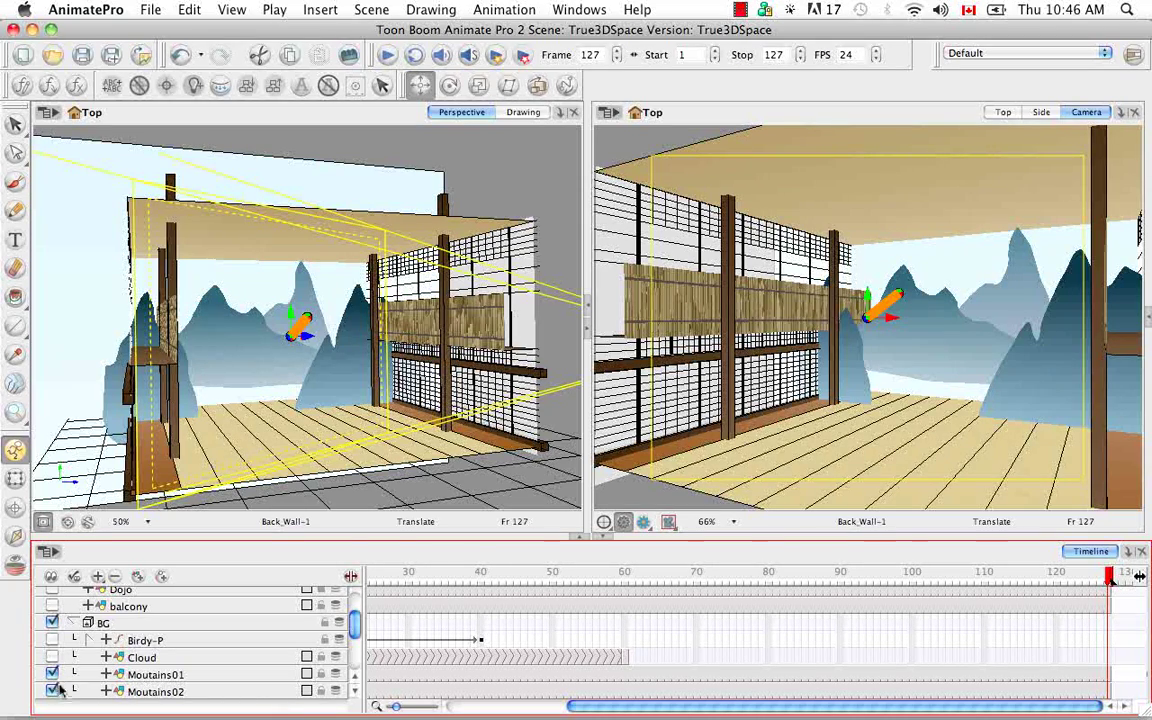
left_click(53, 674)
left_click_drag(355, 628, 357, 635)
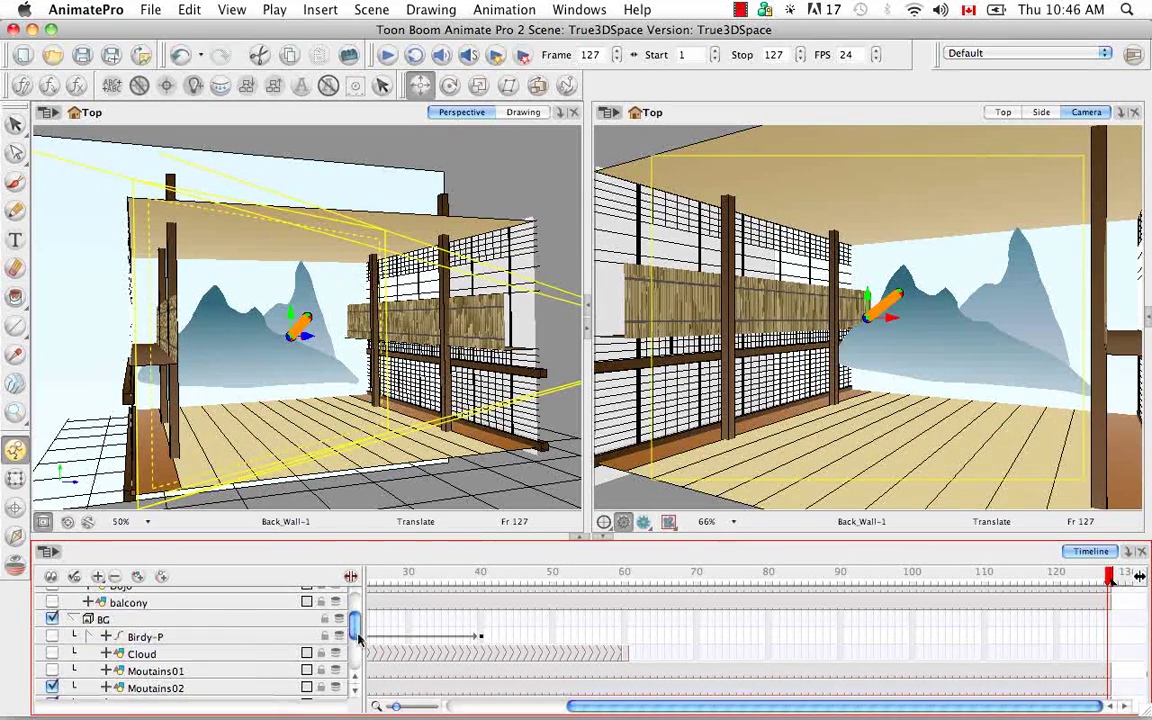
scroll(357, 635, "down", 3)
left_click(53, 652)
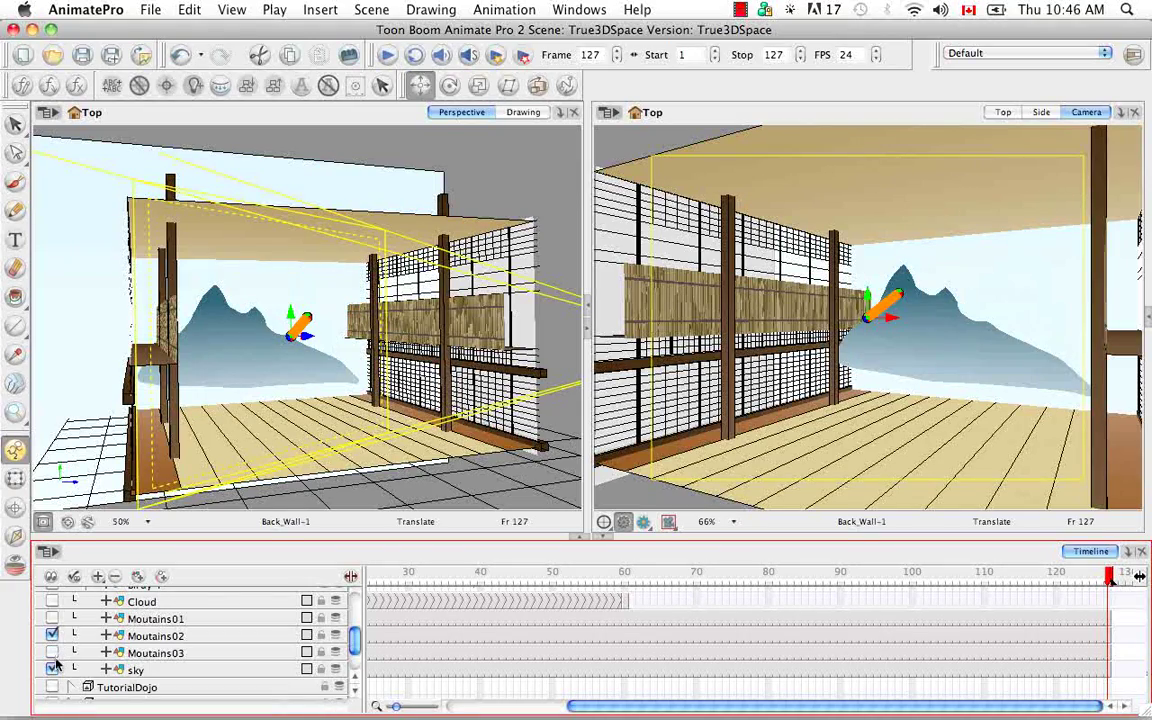
left_click(53, 669)
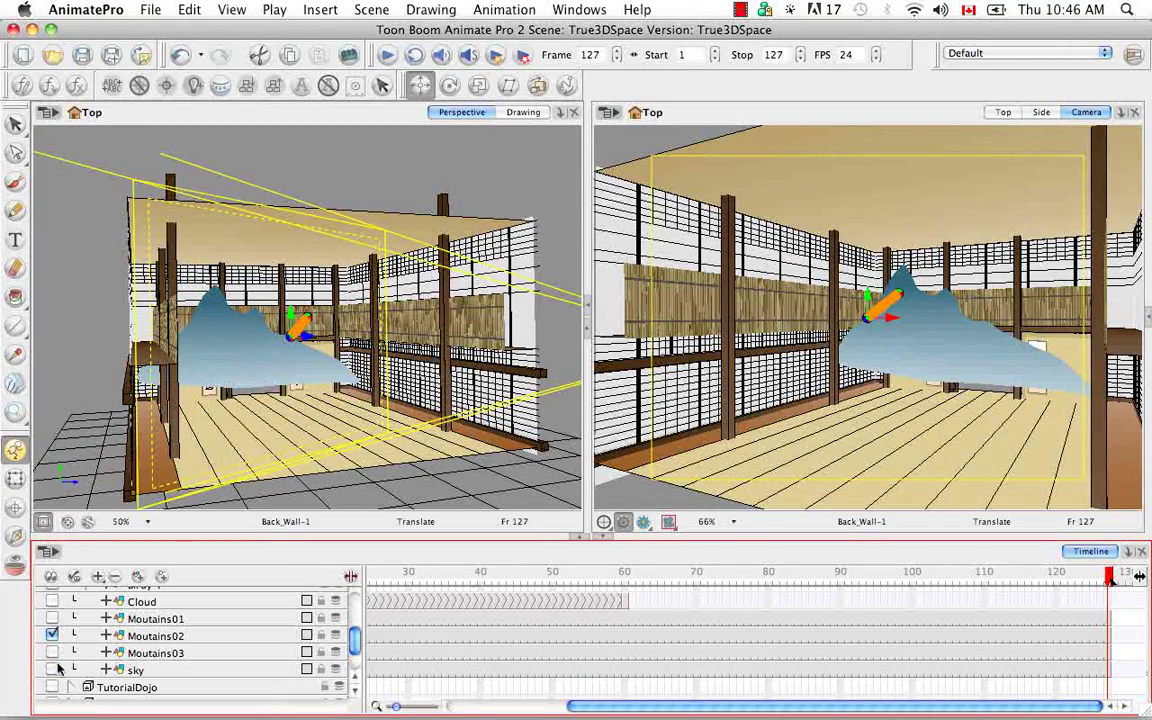
Step: Scrub from frame 1 to 127 to review how the flat Moutains02 layer looks during the camera move
left_click_drag(604, 710, 484, 710)
left_click(371, 575)
left_click_drag(371, 575, 1141, 578)
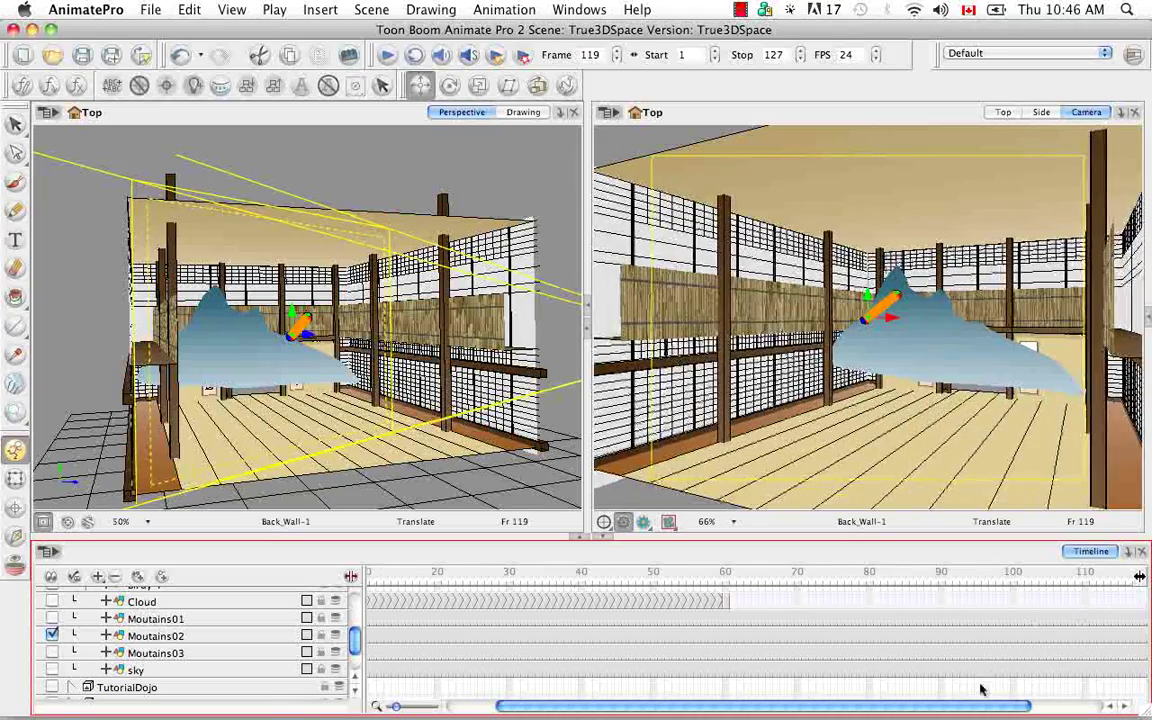
left_click_drag(1050, 577, 1110, 576)
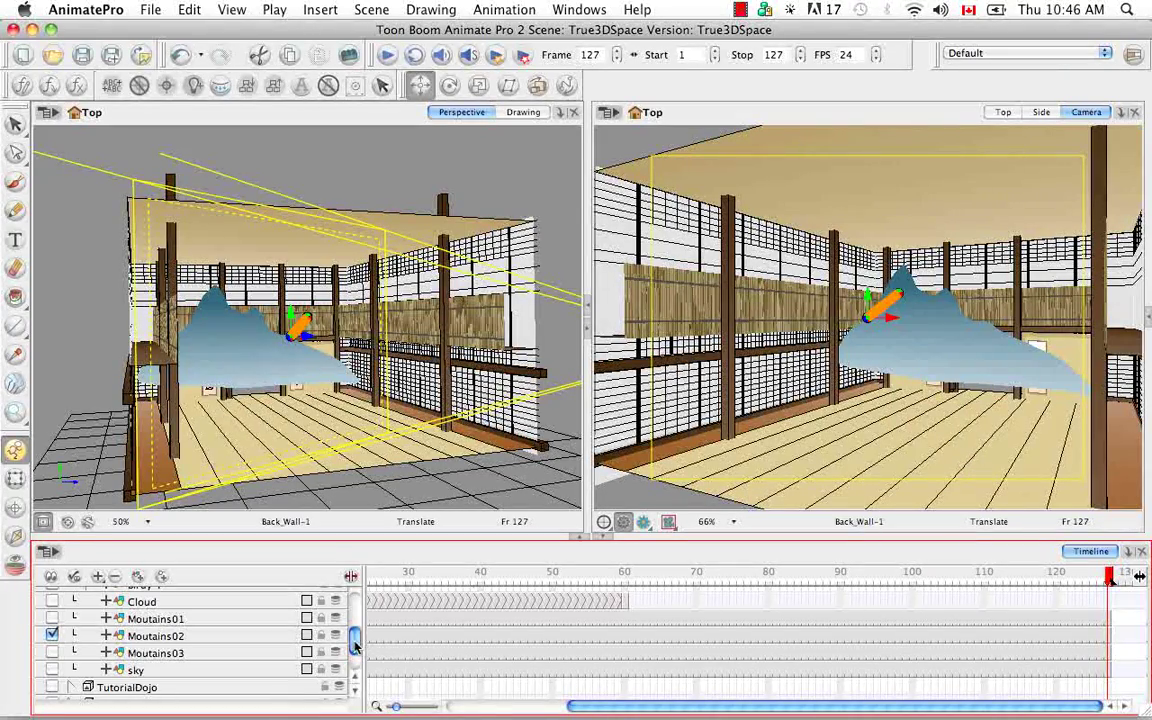
Step: Rotate the Camera_1-P peg about its vertical axis at frame 127 so the camera views the dojo and mountain from the side
scroll(358, 680, "down", 3)
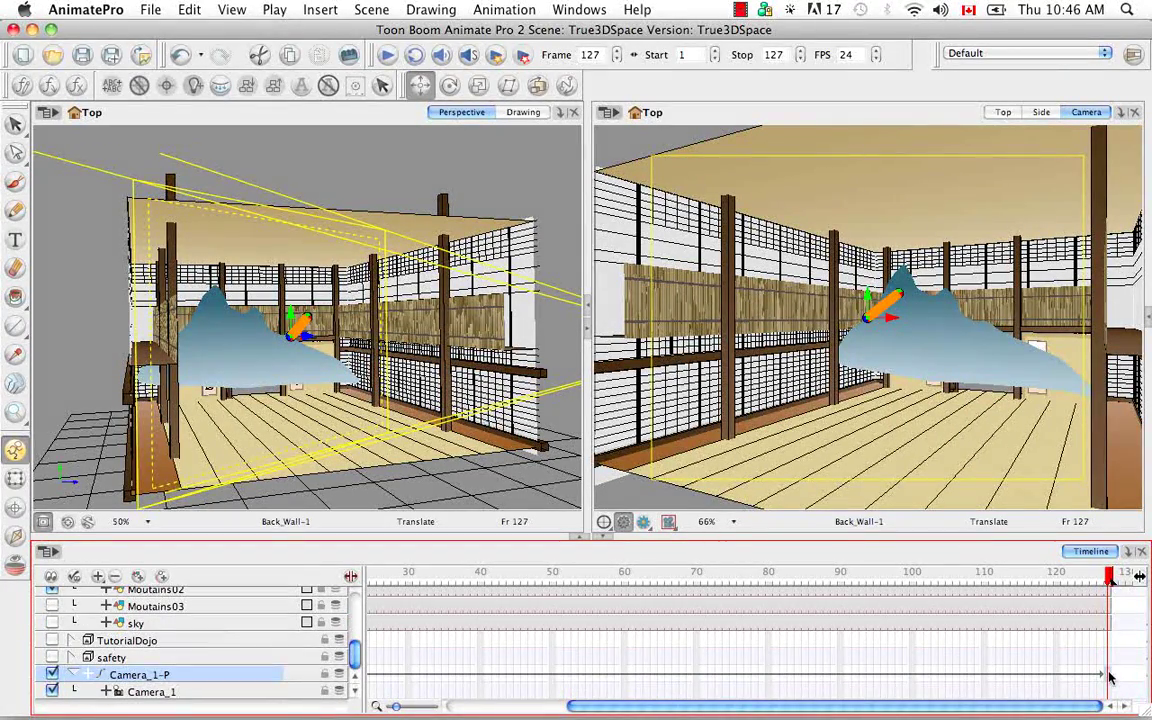
left_click(449, 85)
left_click_drag(255, 311, 290, 328)
Step: Hide the Shoji_3 wall layer that stands between the camera and the mountain
left_click_drag(353, 660, 356, 630)
left_click(73, 615)
left_click(53, 628)
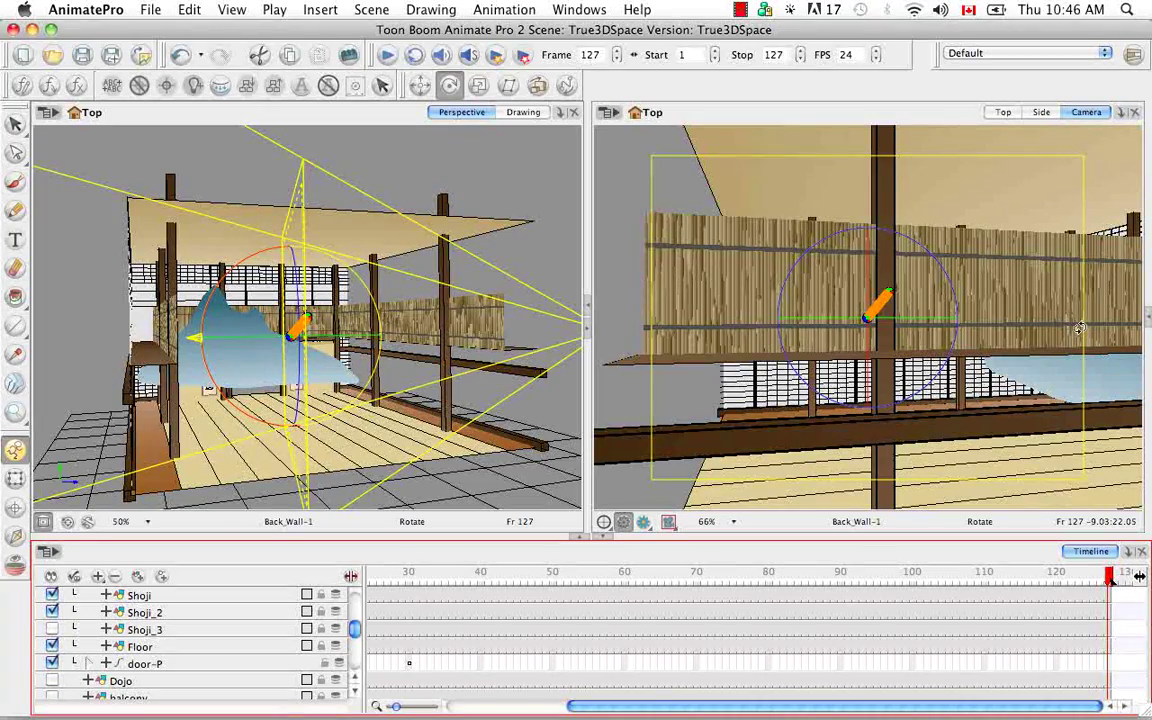
Step: Translate the Camera_1-P peg in the Camera view at frame 127 to bring Moutains02 inside the camera frame
left_click(420, 85)
left_click_drag(820, 292, 1036, 317)
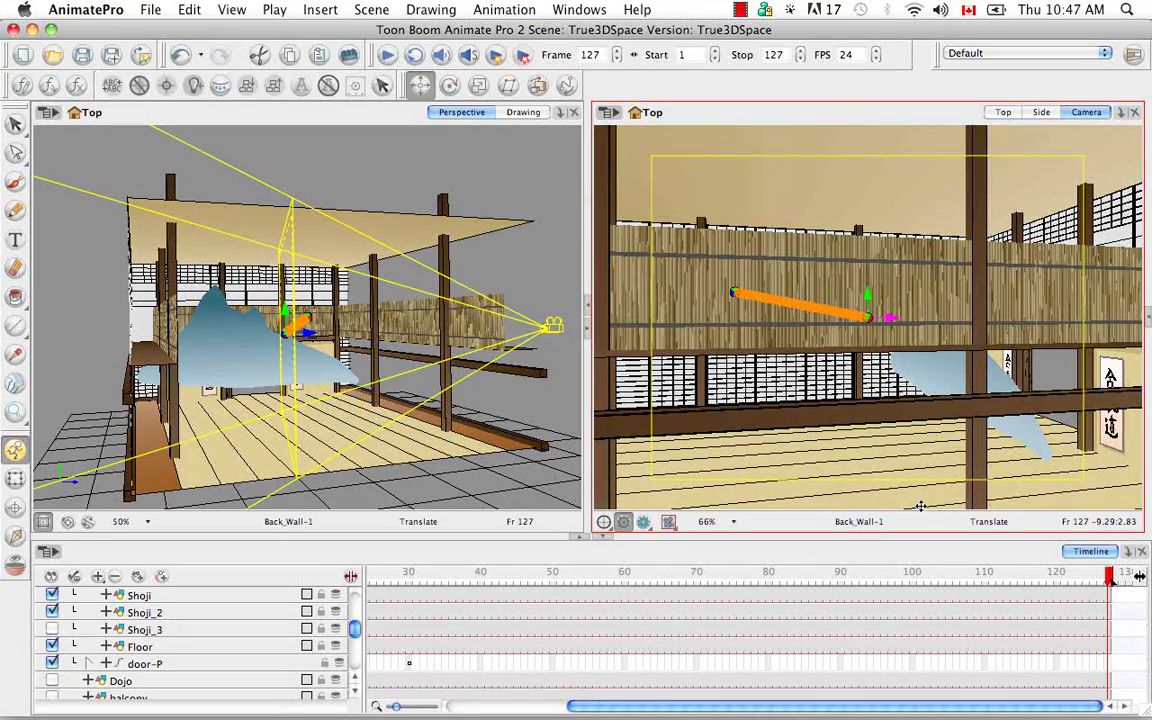
Step: Select the Moutains02 layer, and reveal the hidden side views with a Module Library view added beside the Library
mouse_move(355, 628)
left_mouse_down()
mouse_move(355, 600)
mouse_move(356, 651)
left_mouse_up()
left_click(193, 660)
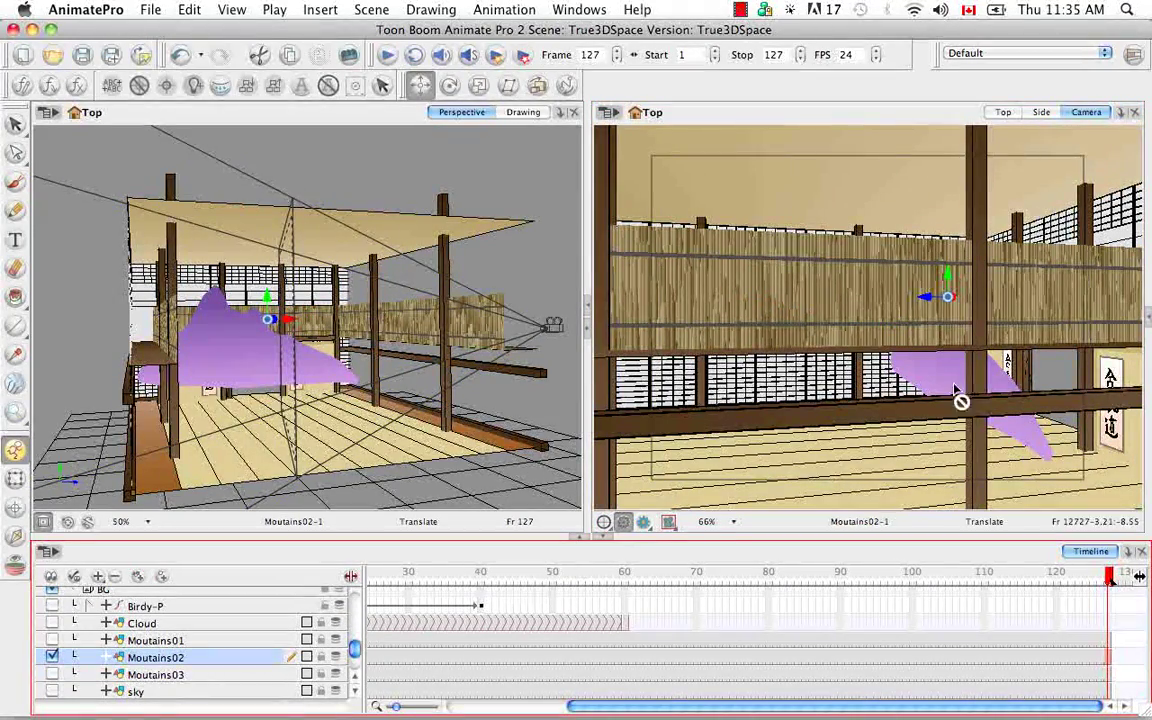
left_click(1148, 320)
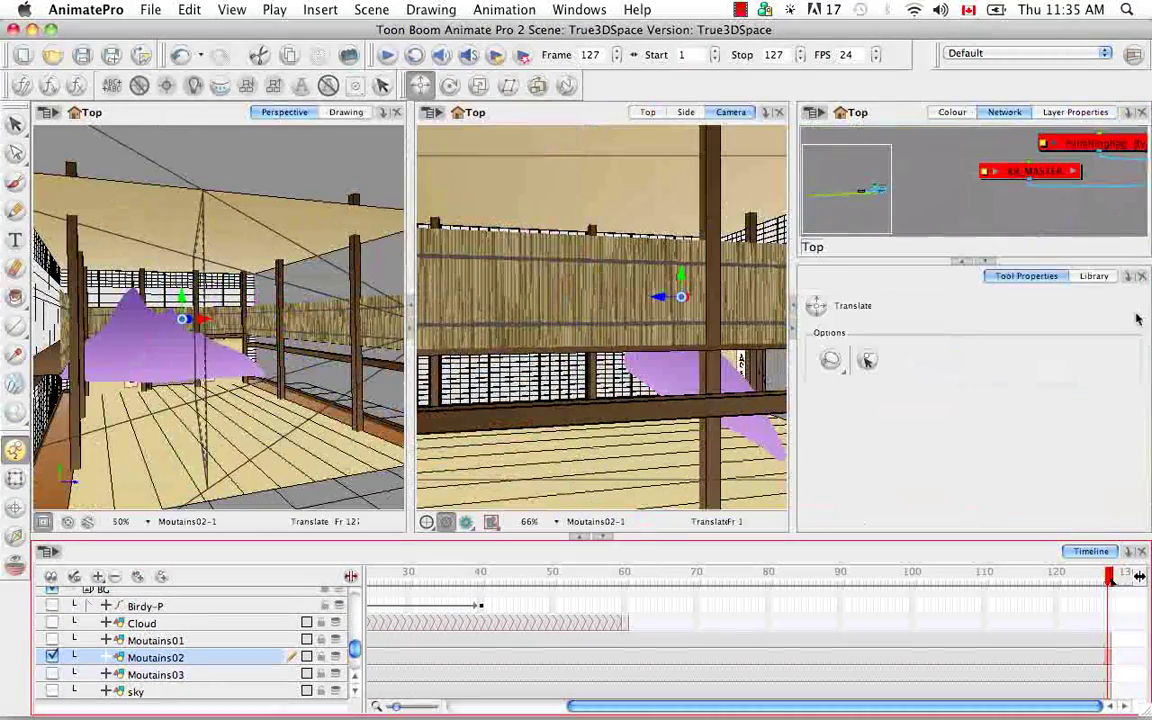
left_click(1033, 222)
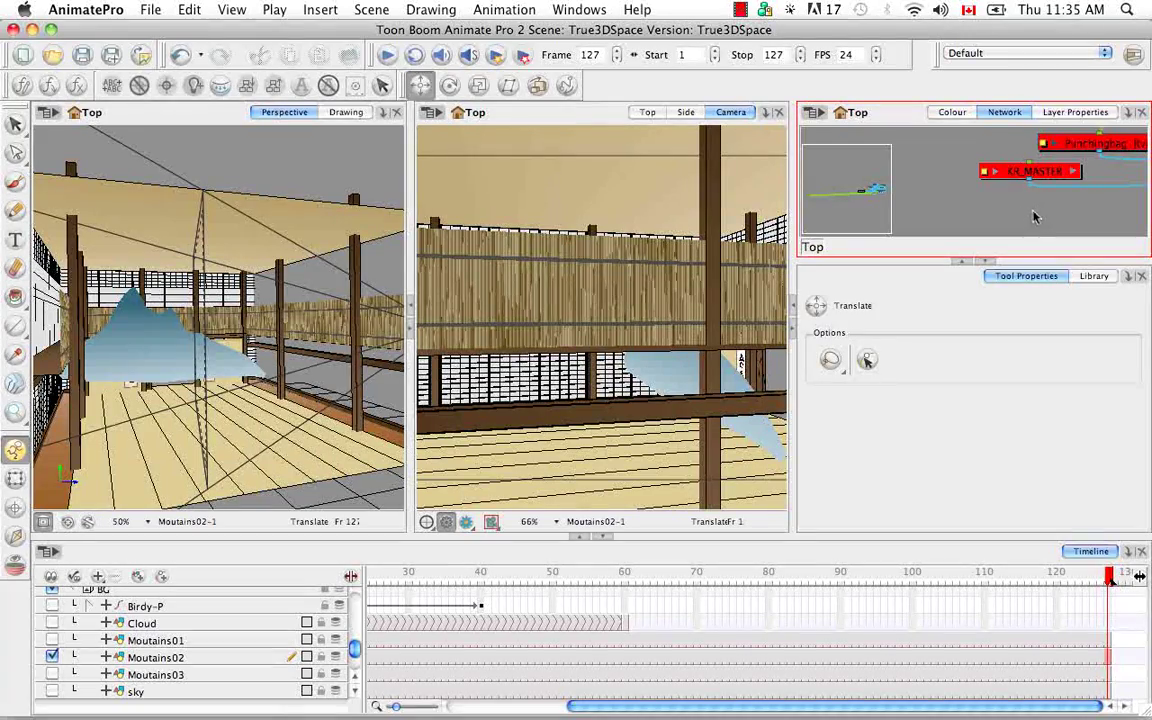
left_click(1126, 278)
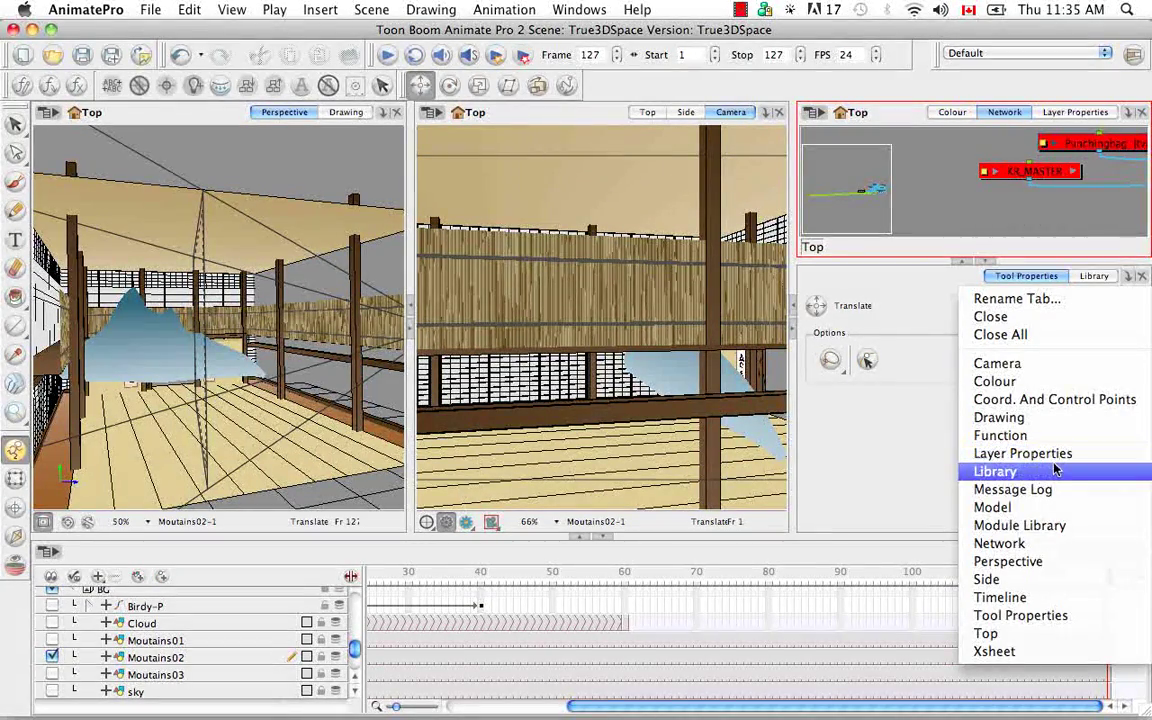
left_click(1050, 524)
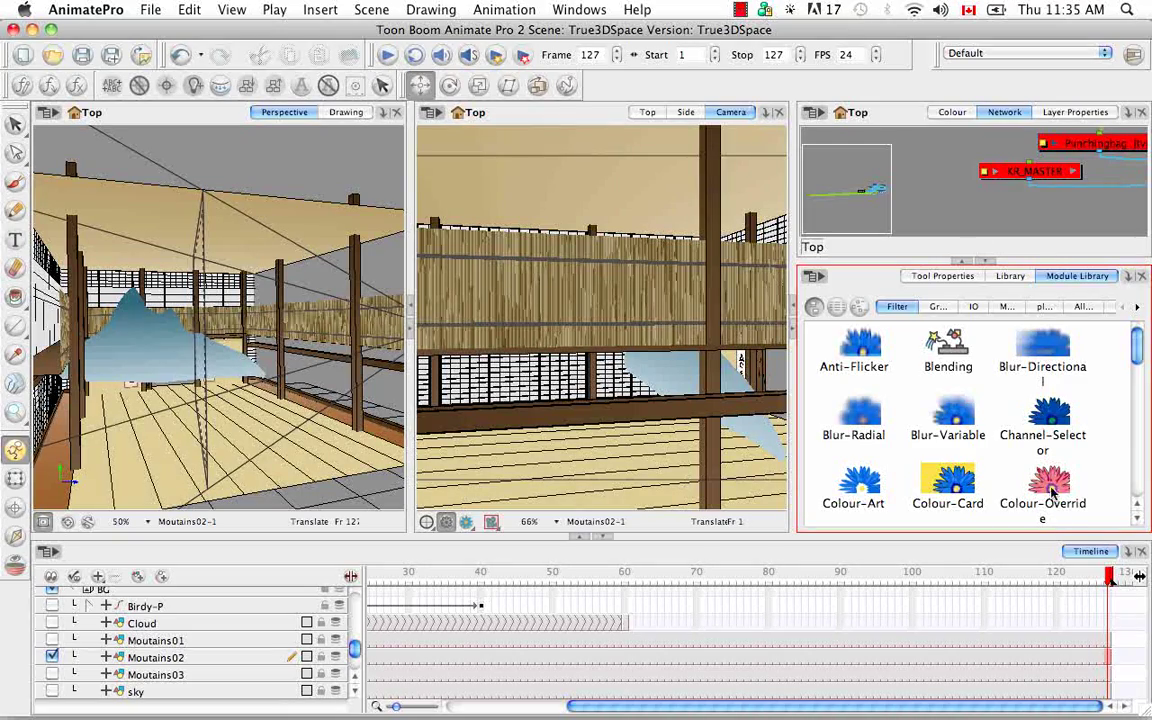
Step: Add an OrthoLock module from the Move category to the top level of the network
left_click(1008, 307)
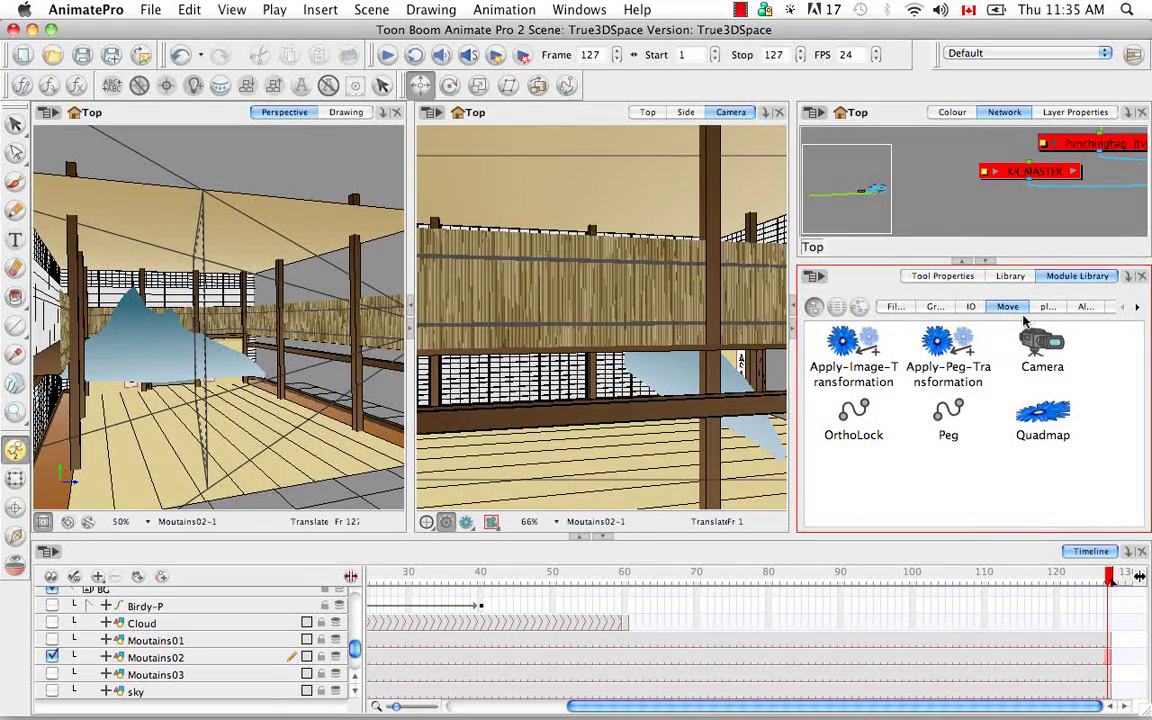
left_click(853, 418)
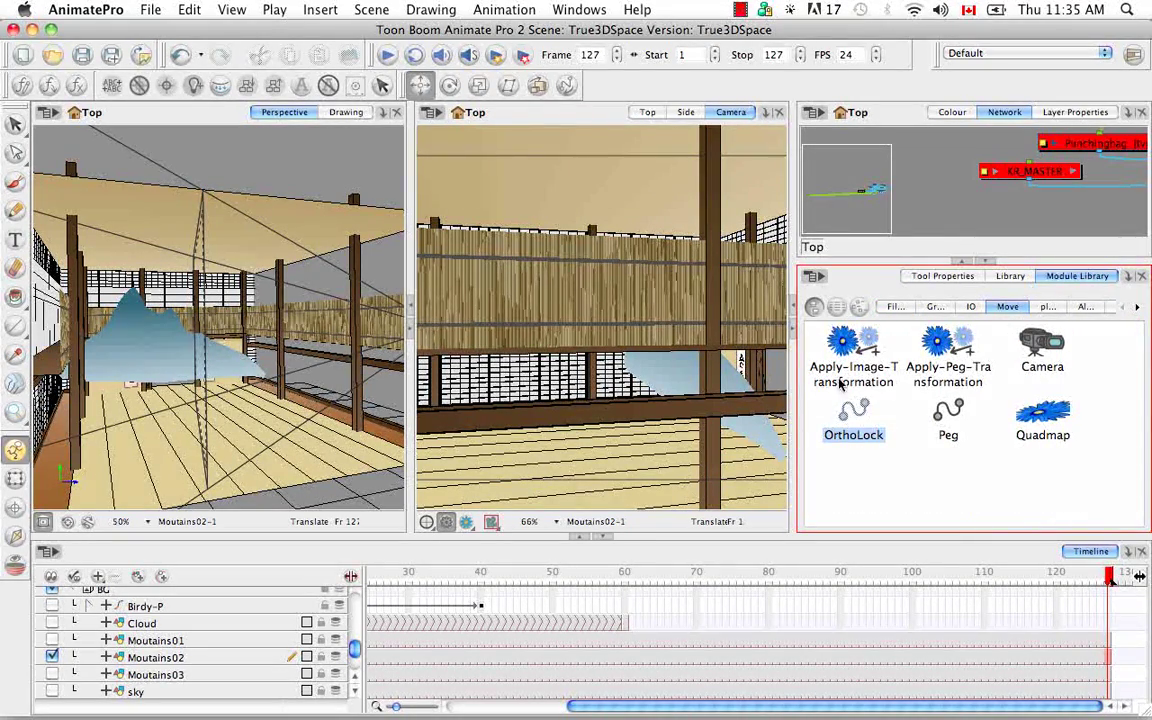
left_click_drag(857, 418, 950, 205)
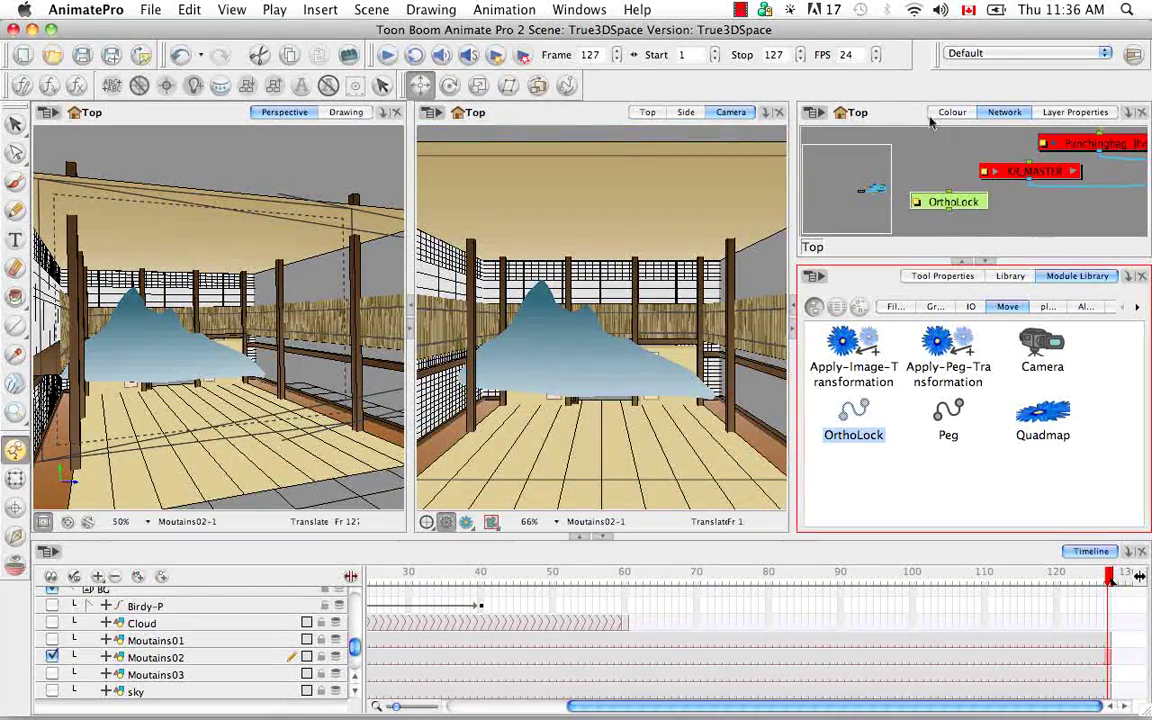
Step: Enlarge the Network view to full screen and place the OrthoLock module near the BG group
key("super+f")
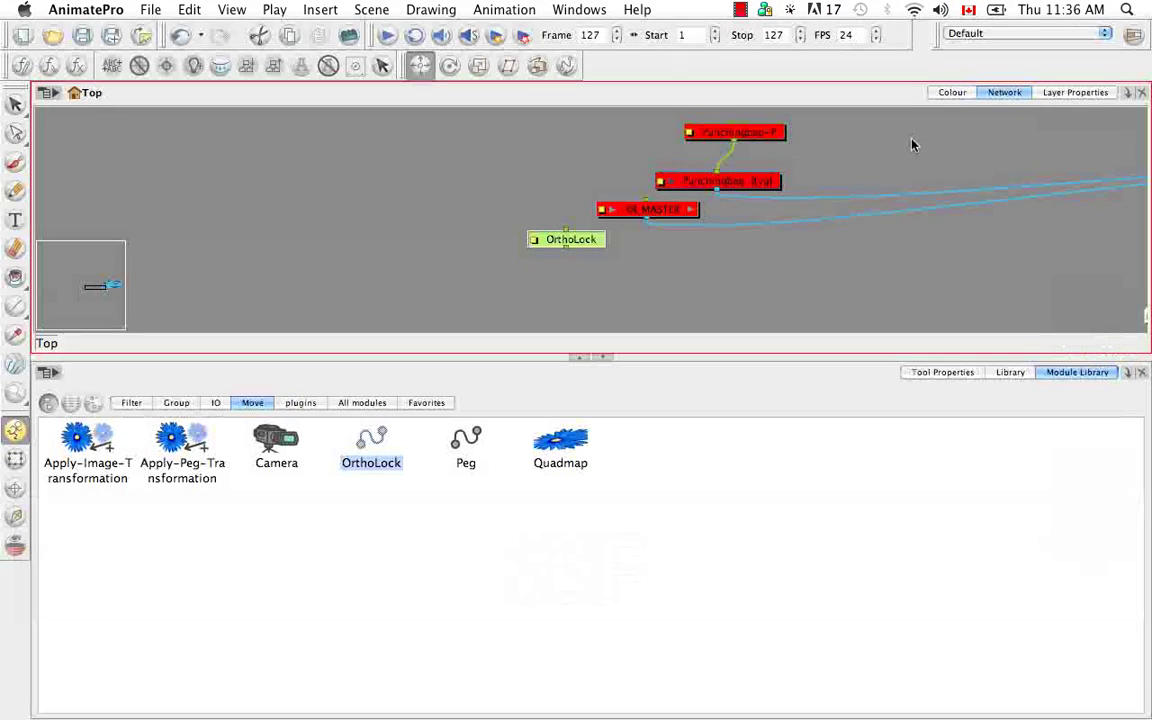
key("super+f")
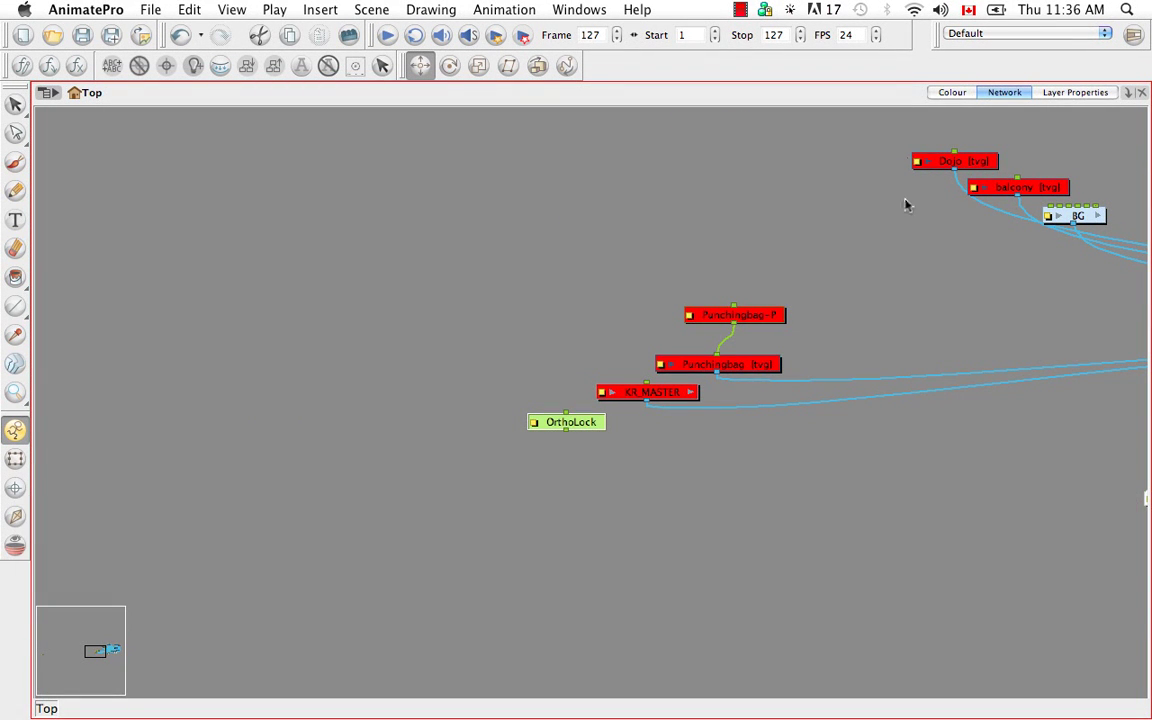
left_click_drag(603, 425, 700, 463)
key("space")
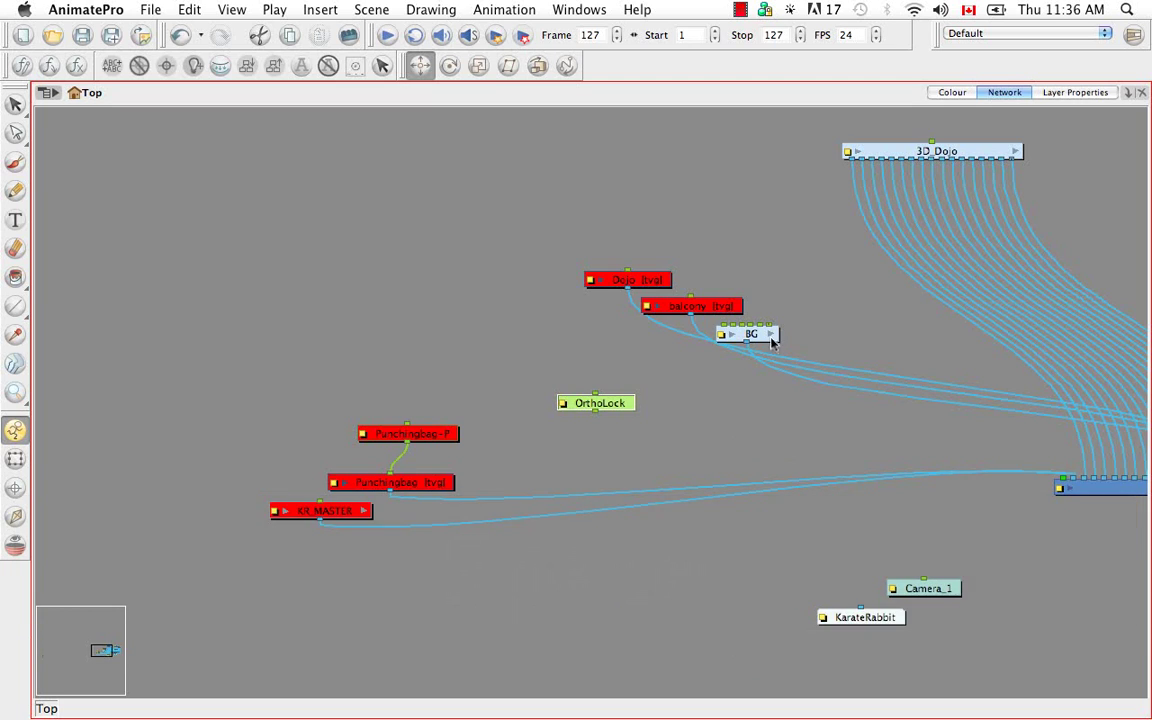
Step: Cut the OrthoLock module from the top level and paste it inside the BG group
left_click(771, 336)
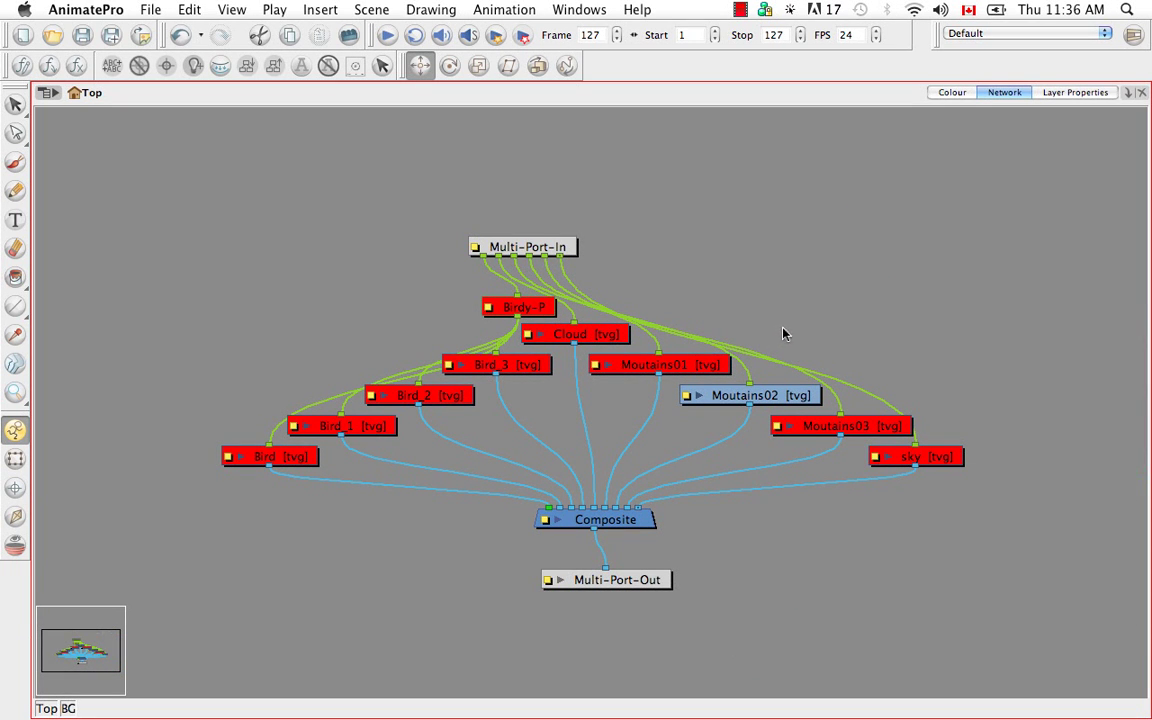
left_click(50, 707)
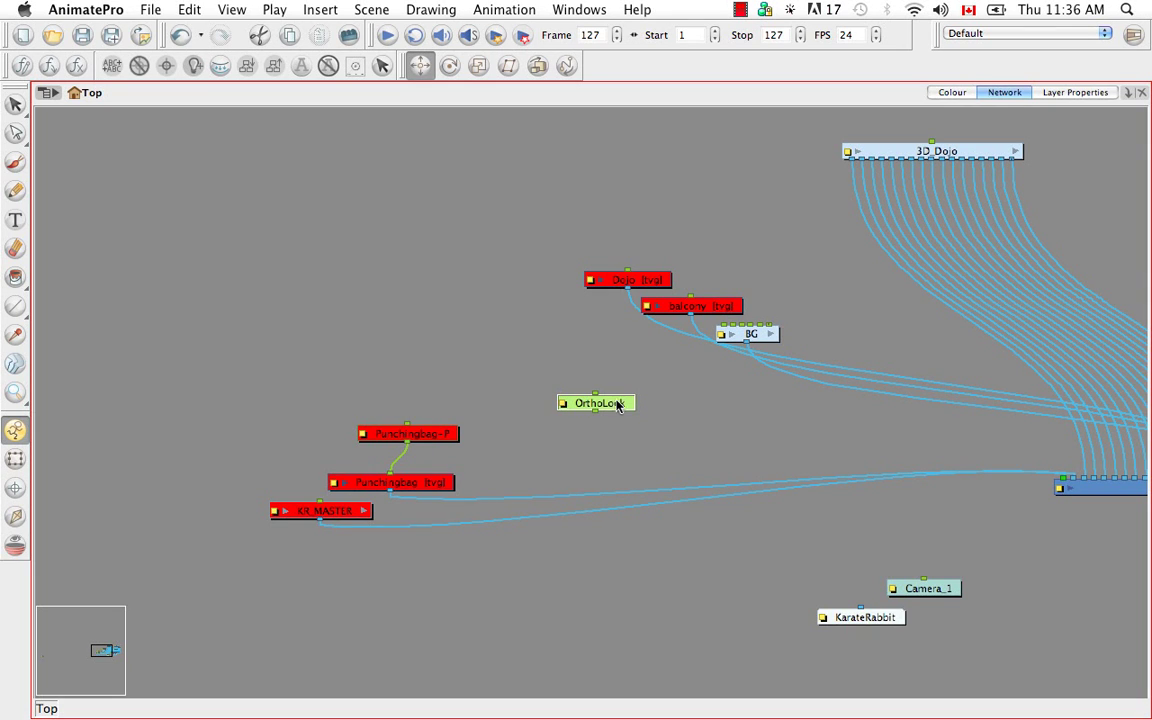
key("super+x")
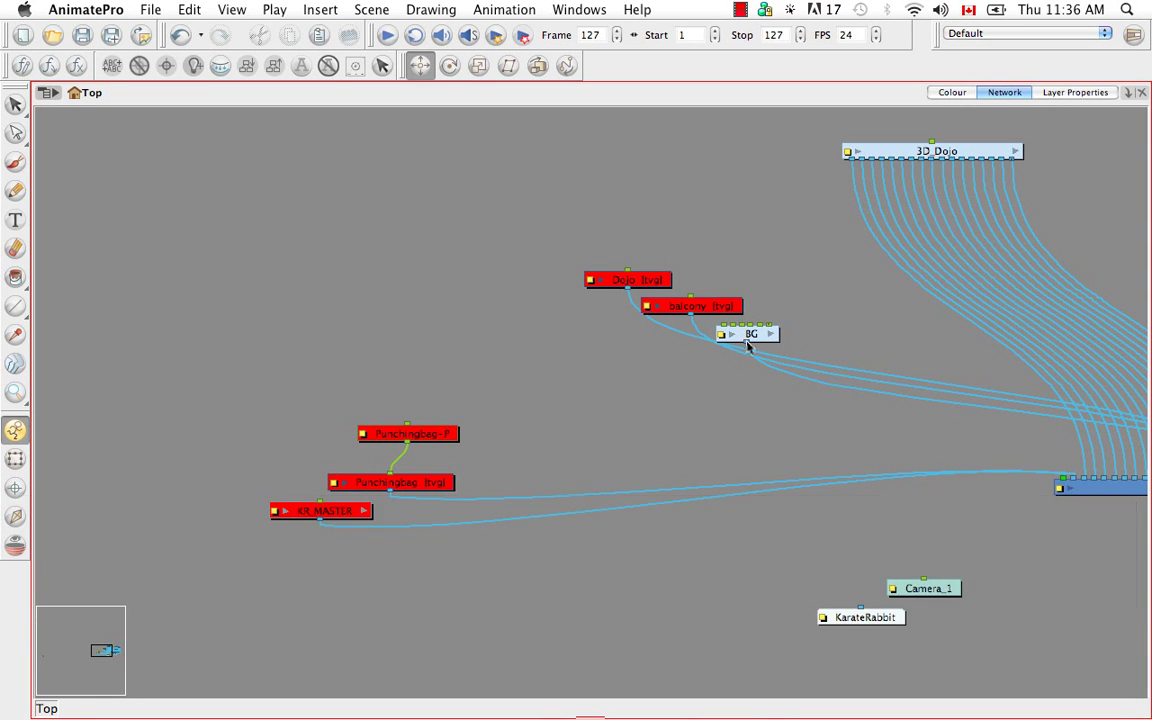
left_click(770, 333)
key("super+v")
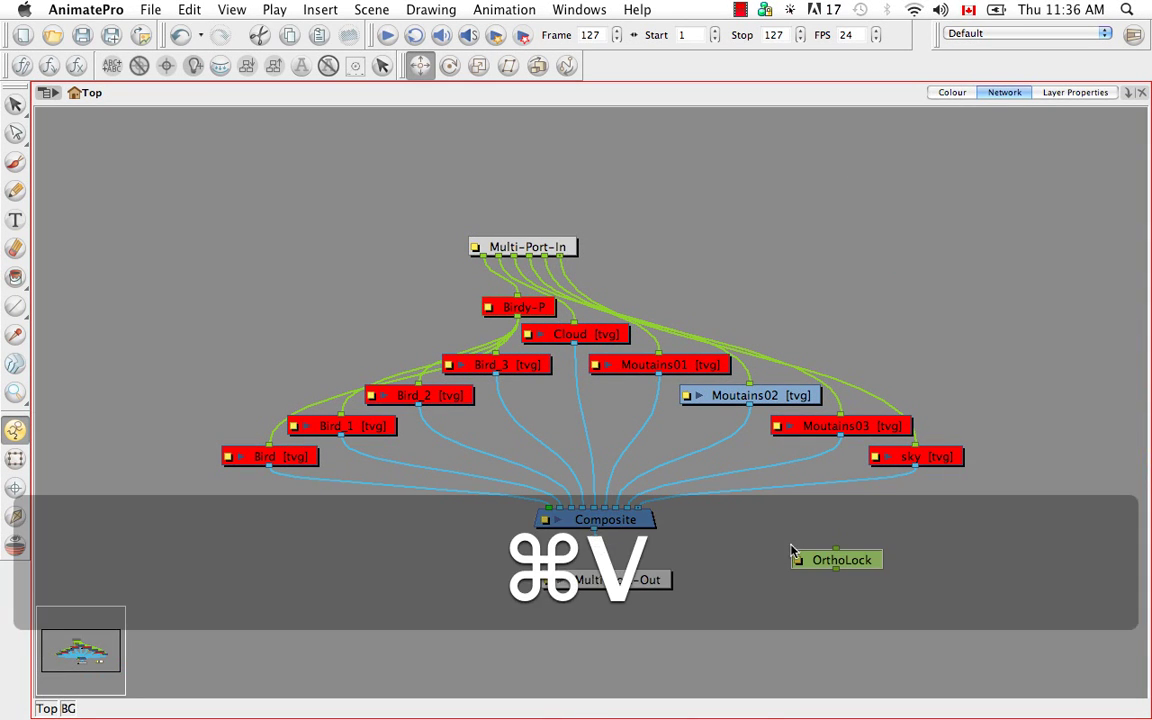
Step: Move Multi-Port-In up to make room and insert OrthoLock into the connection between Multi-Port-In and Moutains02
left_click_drag(877, 561, 832, 328)
left_click(714, 380)
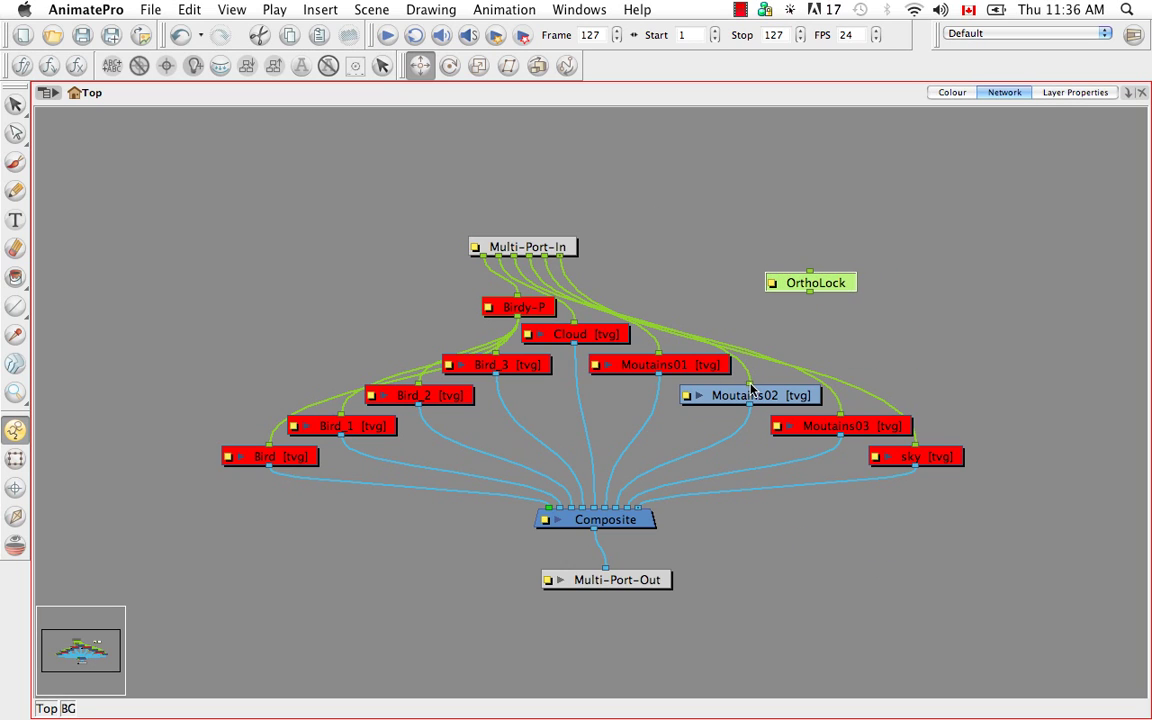
left_click_drag(570, 248, 632, 144)
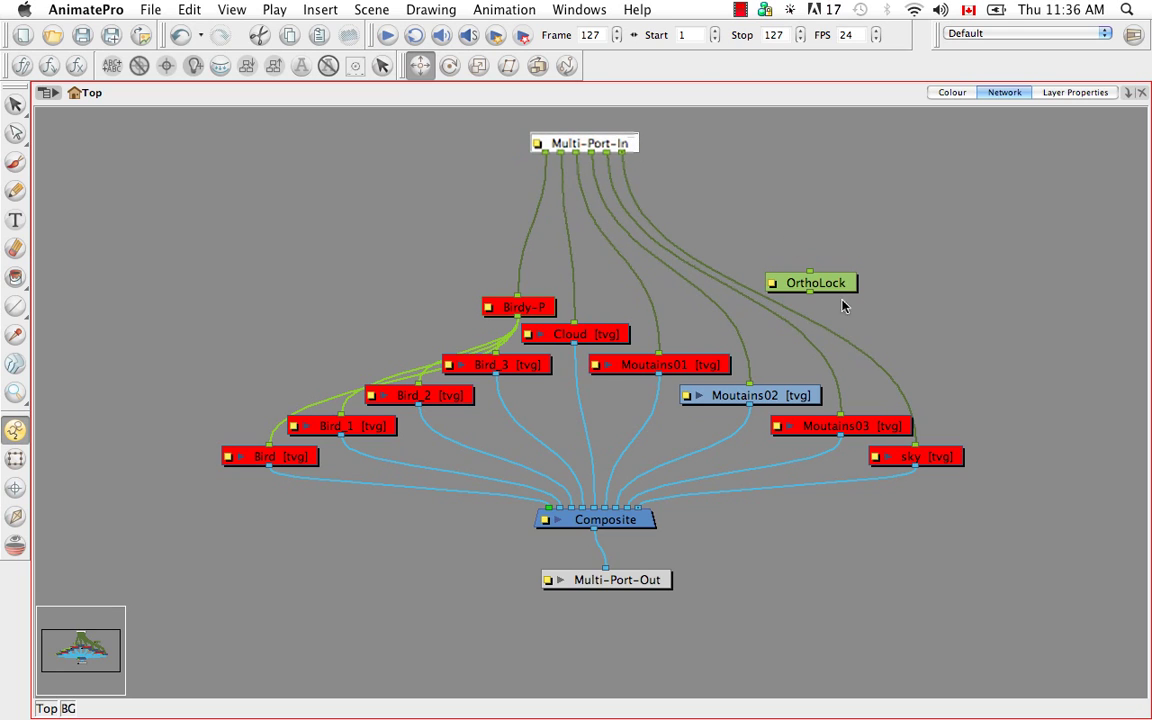
left_click_drag(847, 284, 785, 347)
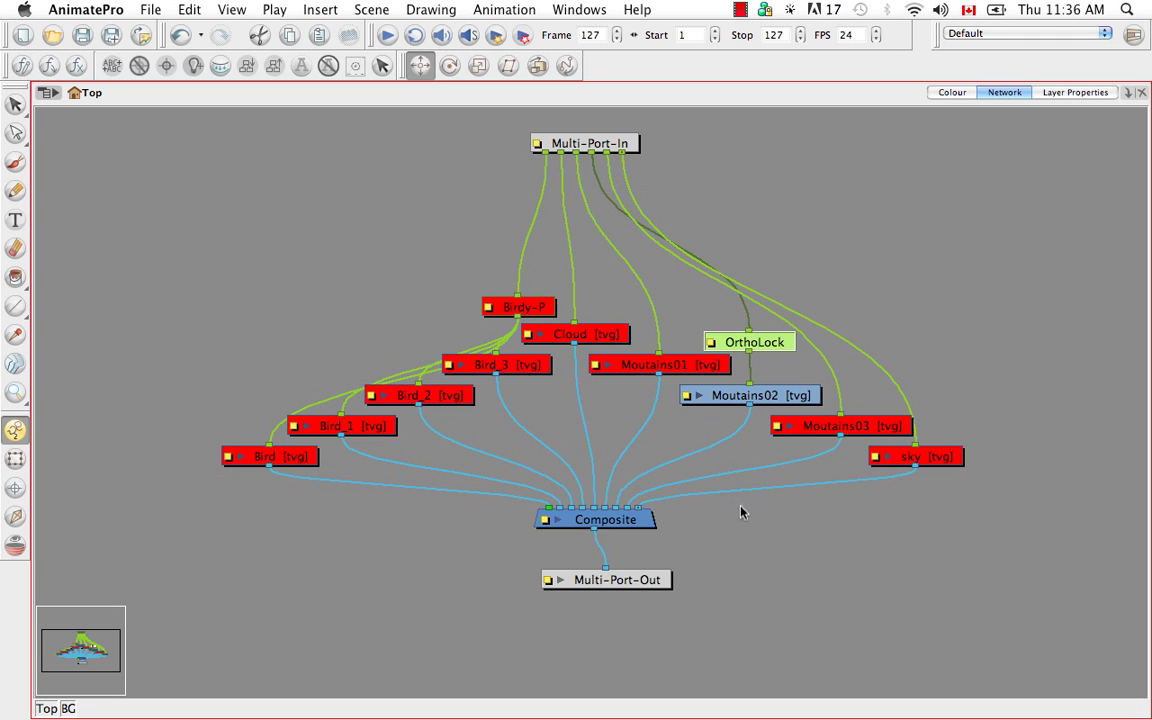
left_click(759, 557)
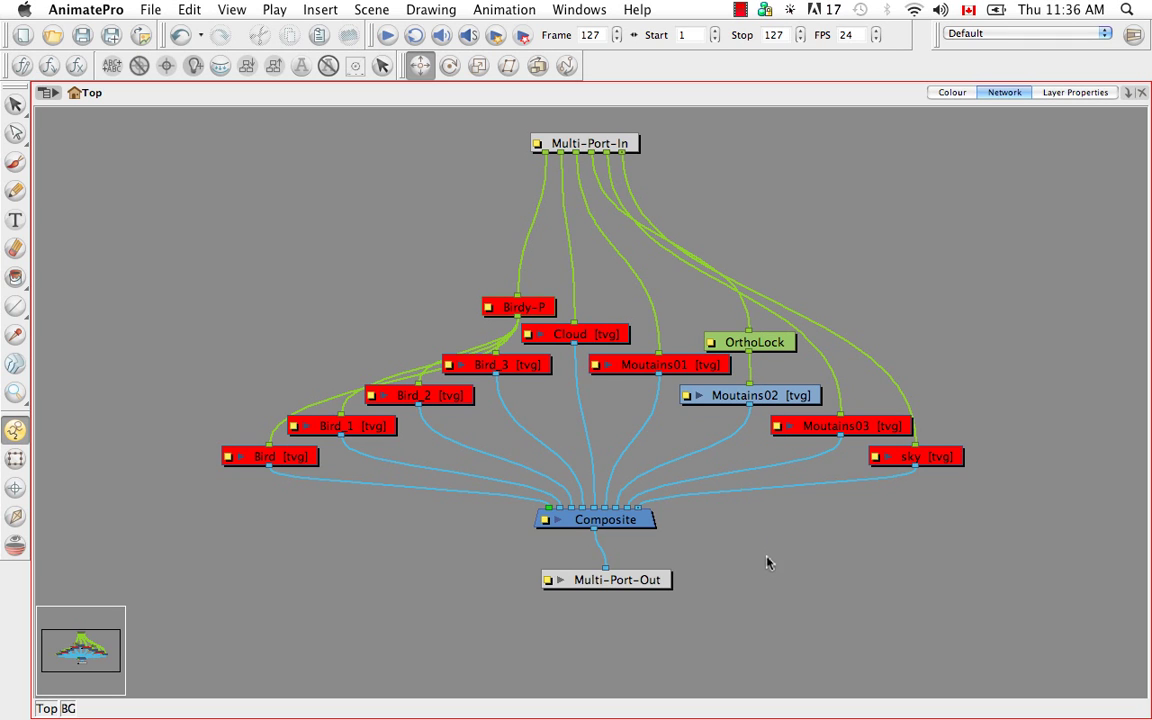
Step: Restore the multi-view workspace, hide the side views with the network and modules, and return to frame 1
key("super+f")
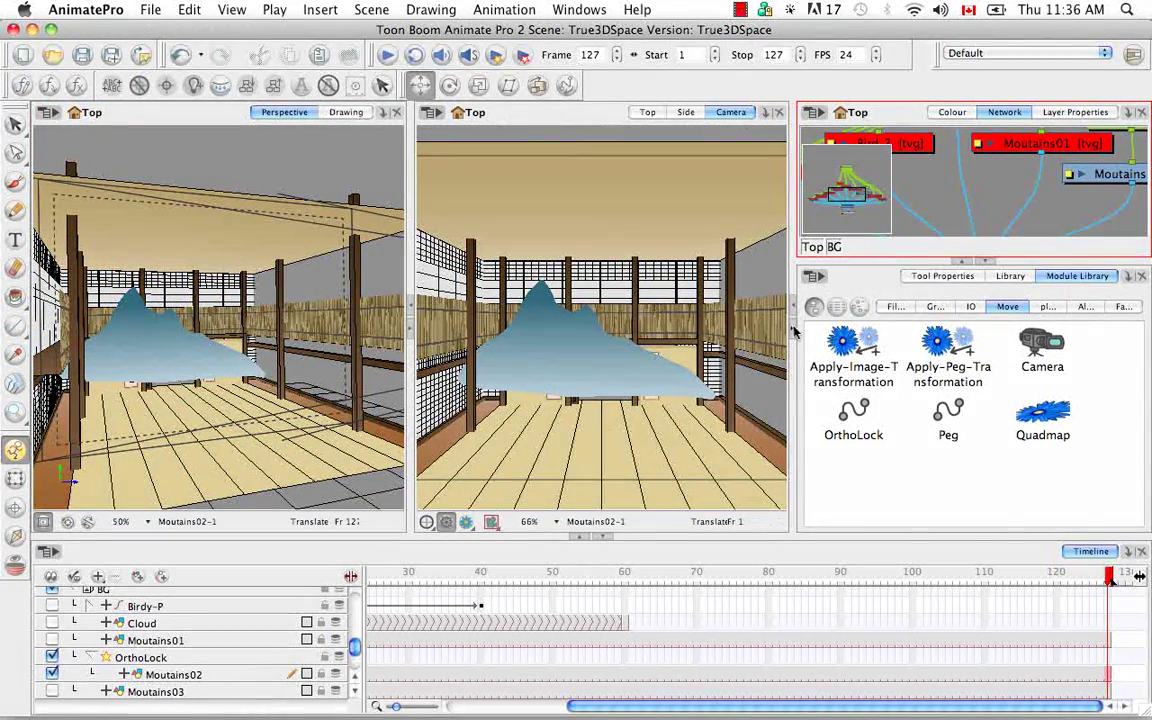
left_click(795, 330)
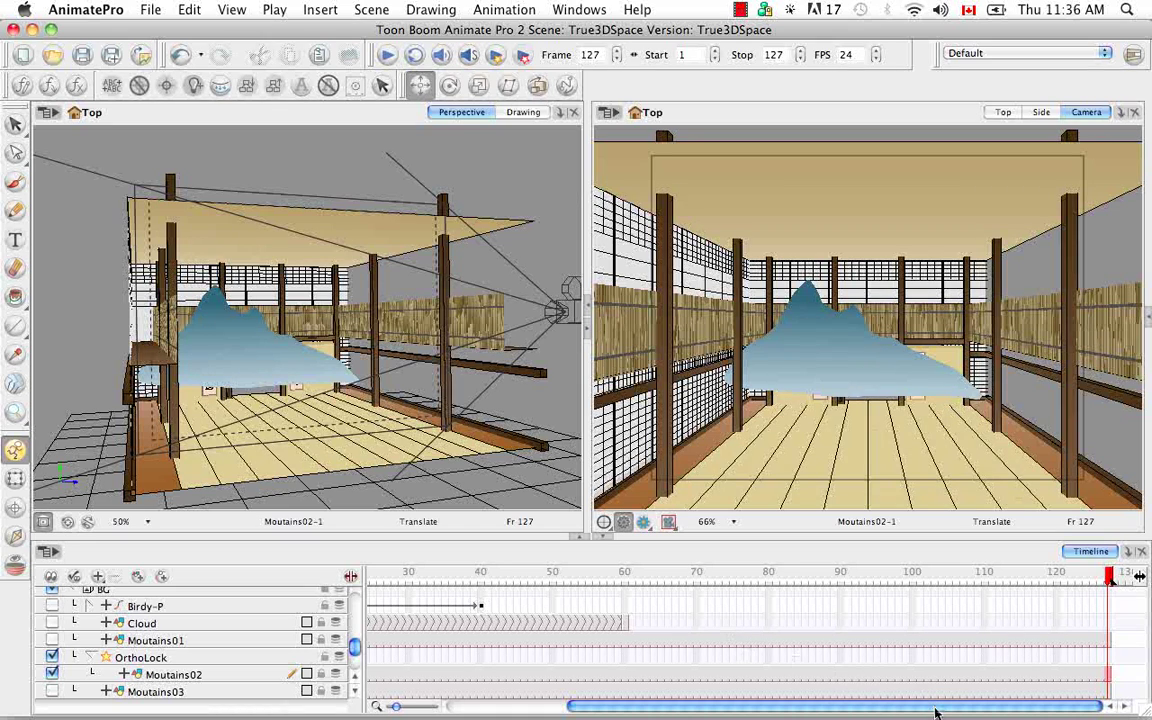
left_click_drag(1103, 592, 382, 595)
key("comma")
scroll(400, 697, "left", 5)
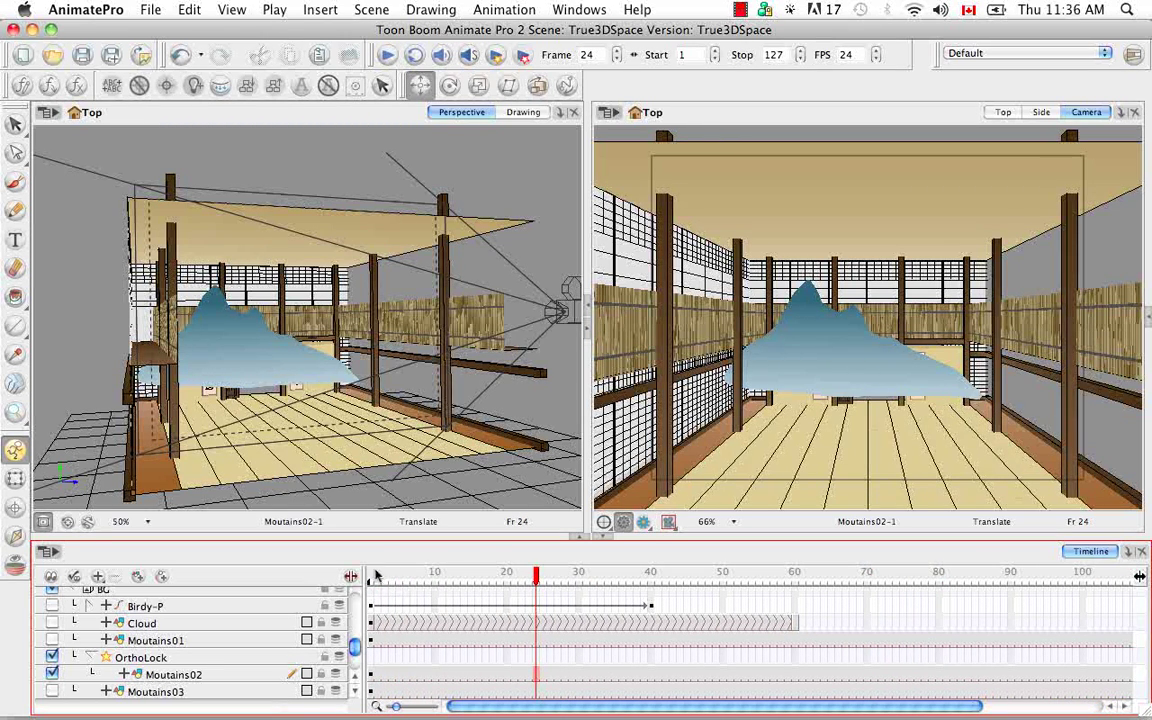
left_click(376, 576)
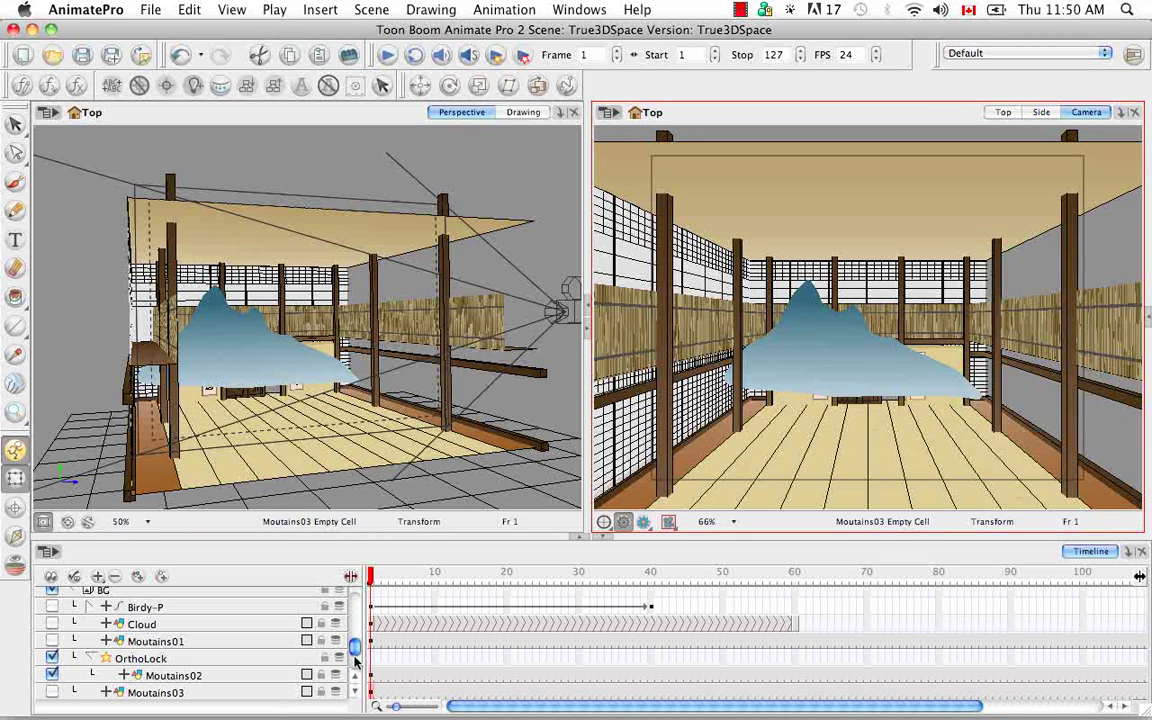
Step: Parent the Camera_1 layer to the Camera_1-P peg and play back the animation
left_click(357, 697)
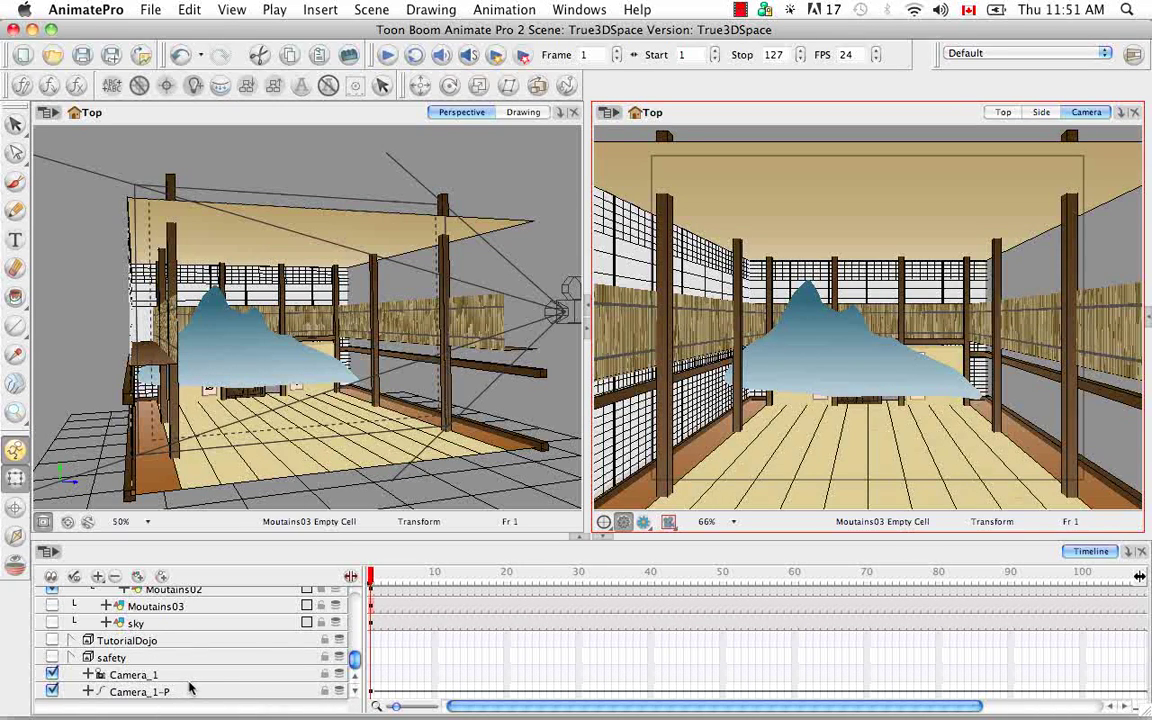
left_click(199, 677)
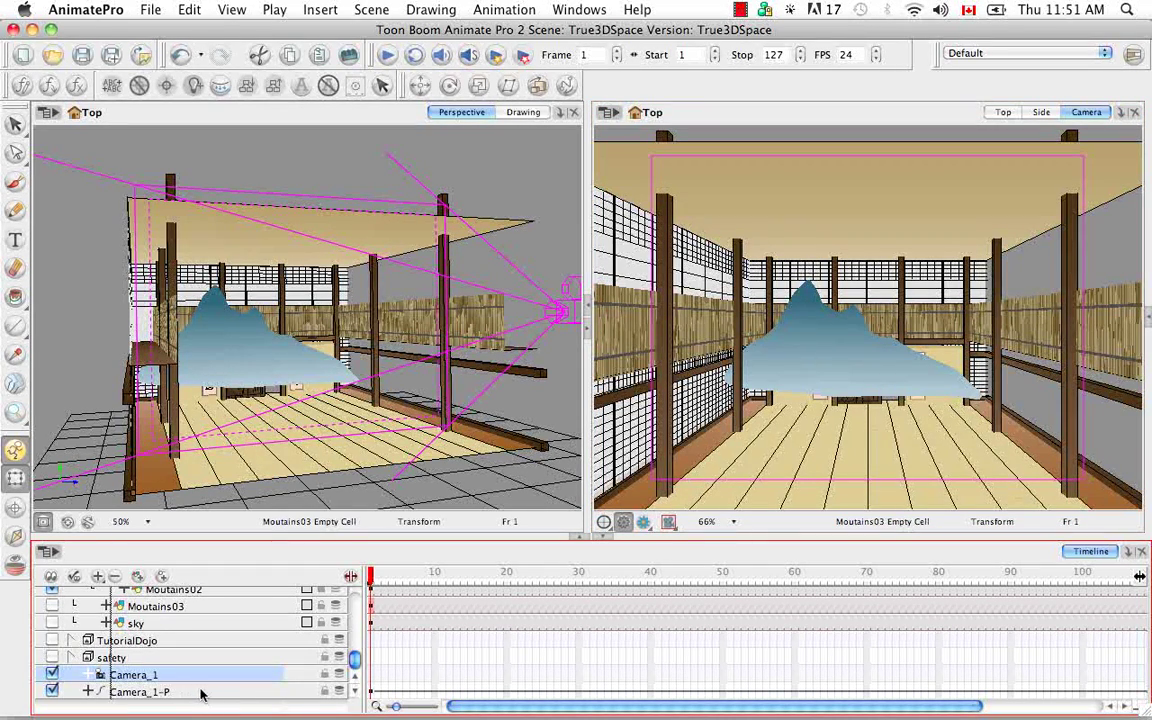
left_click_drag(202, 692, 200, 690)
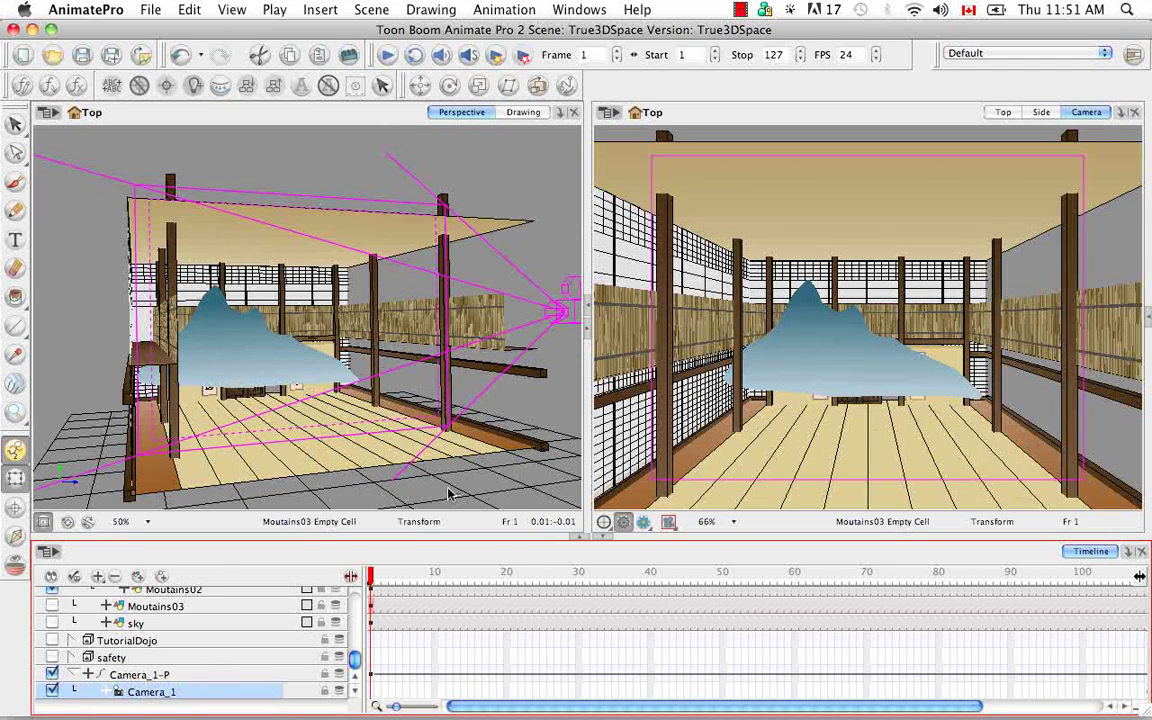
left_click(388, 57)
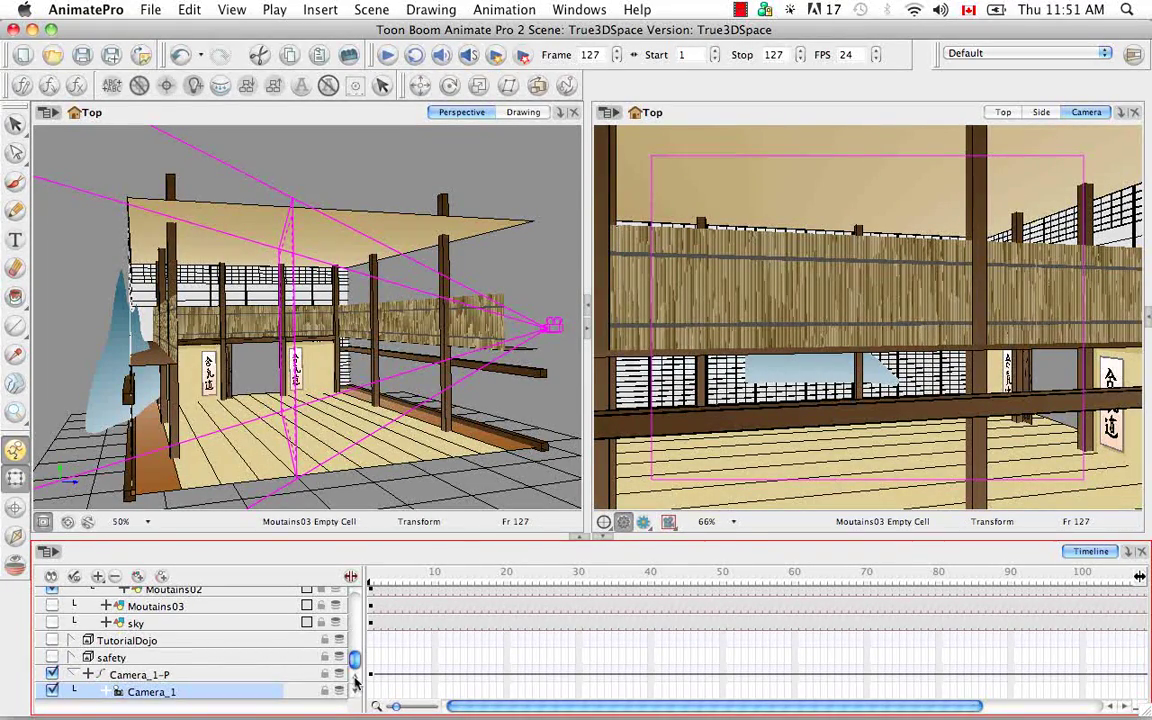
Step: Hide the Mezzanine_Thatch_1 and Mezzanine_Thatch_2 layers that block the camera's view of the mountain at frame 127
scroll(355, 680, "up", 5)
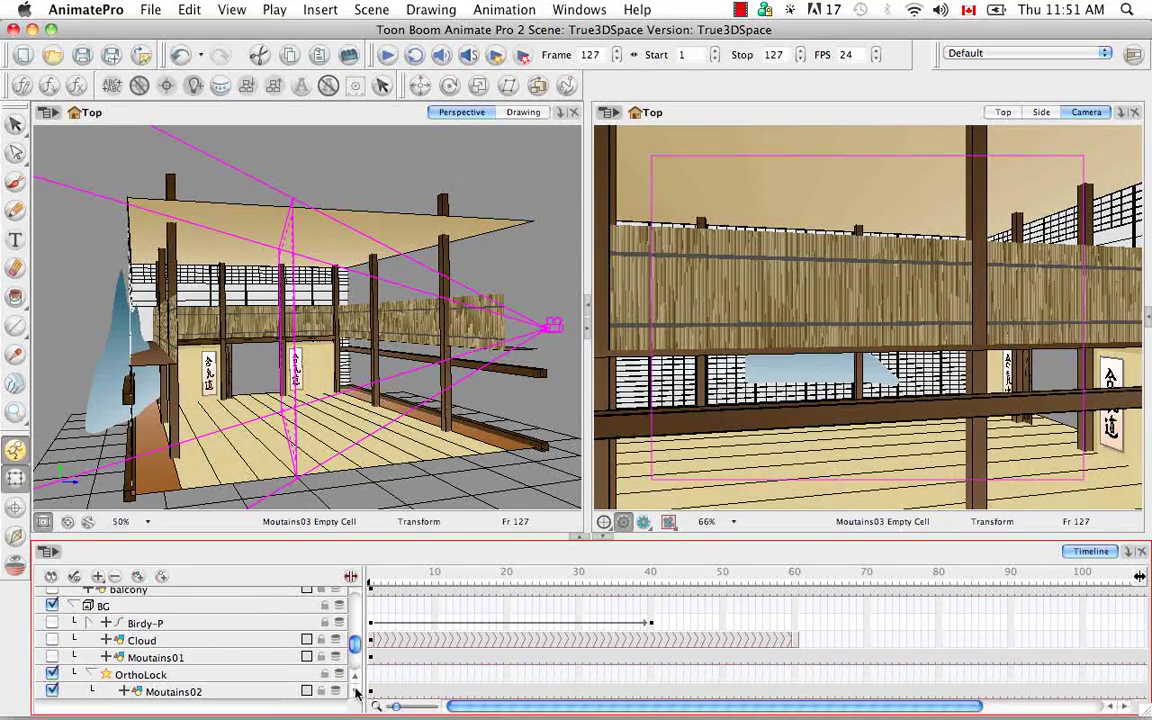
scroll(356, 687, "up", 3)
scroll(355, 683, "up", 5)
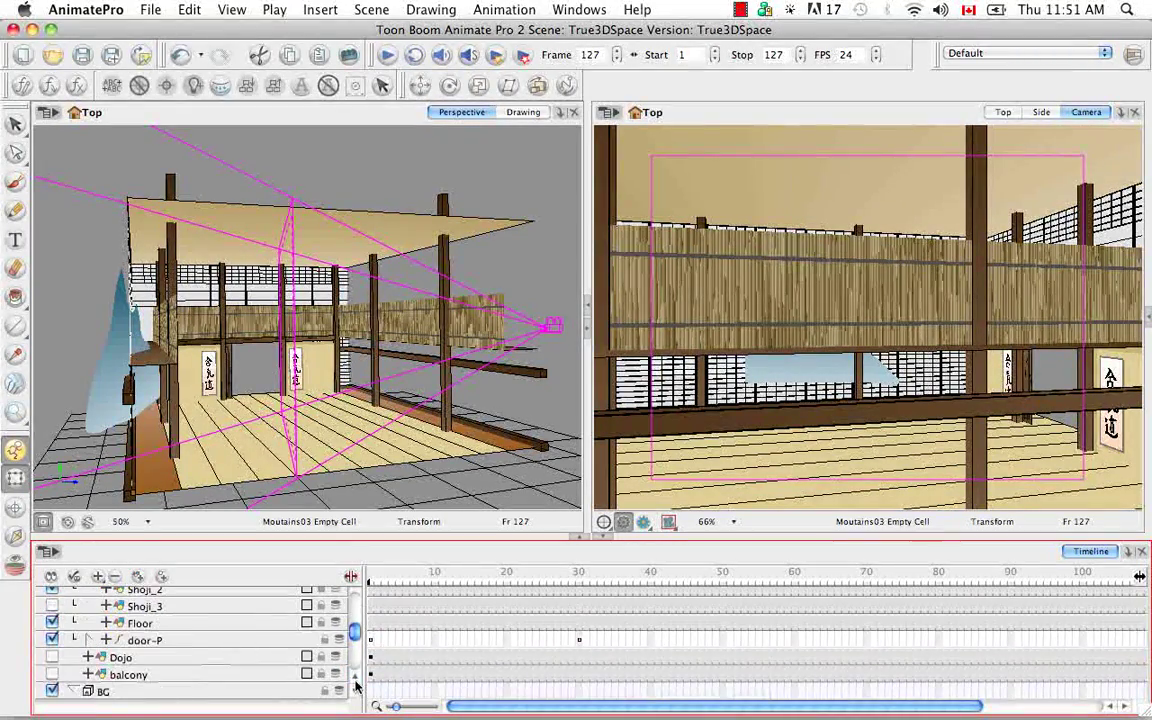
scroll(355, 683, "up", 3)
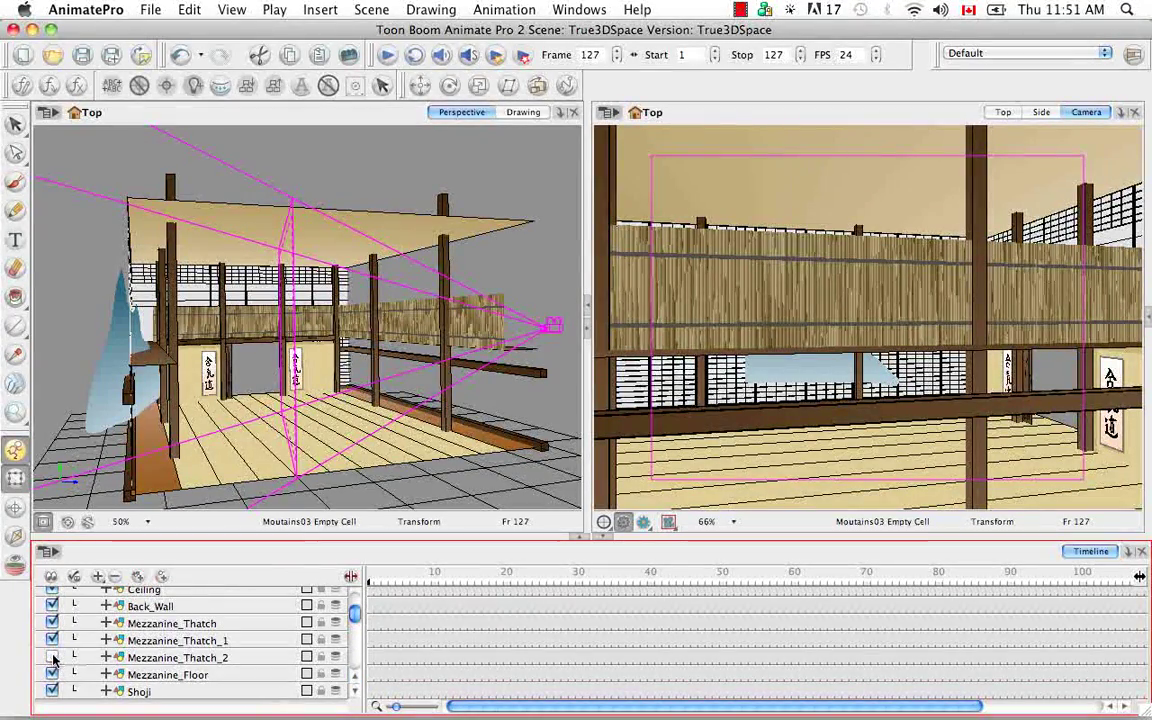
left_click(52, 640)
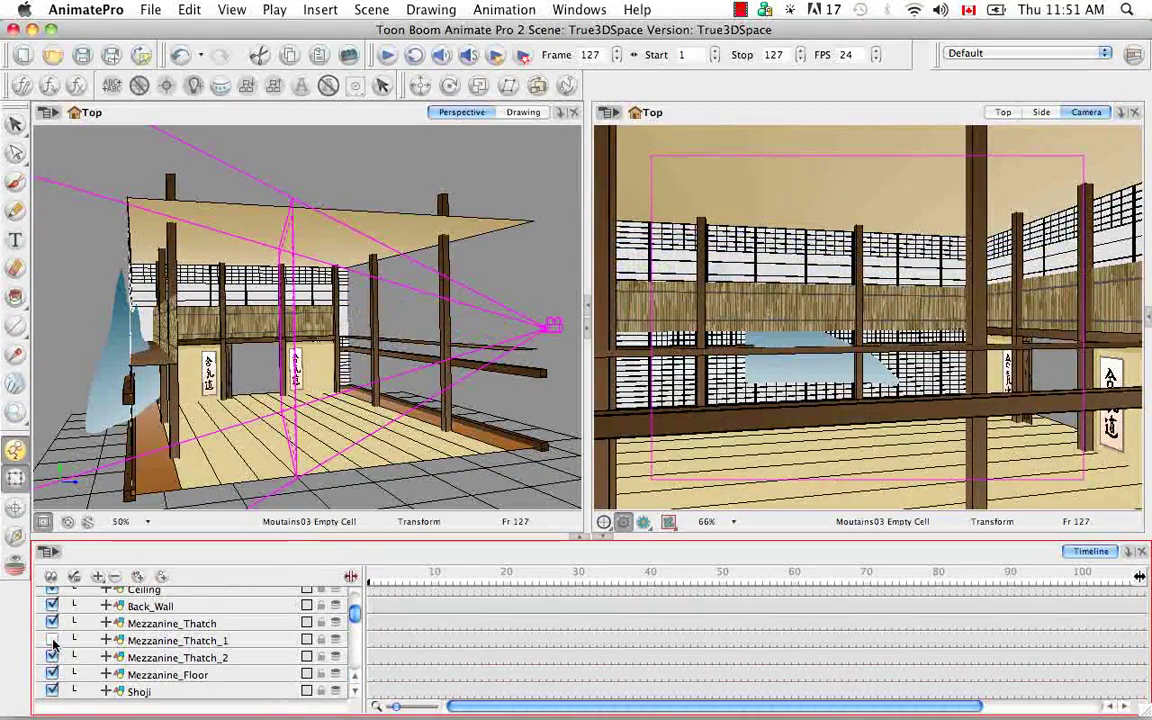
left_click(53, 657)
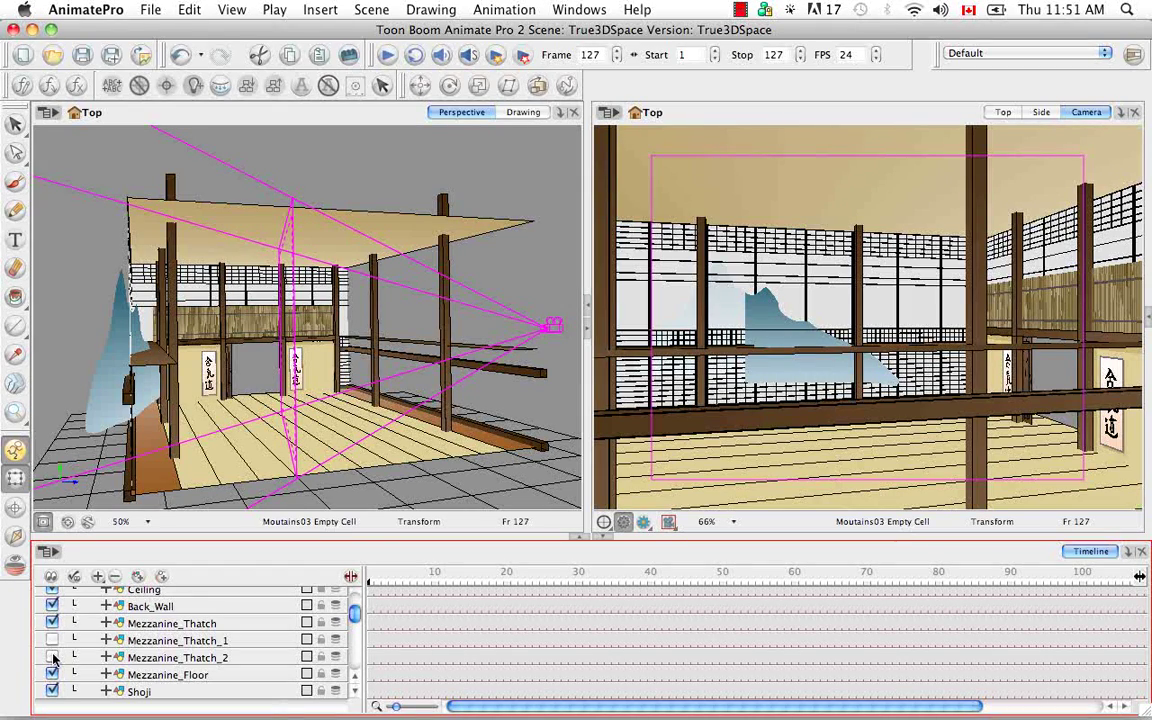